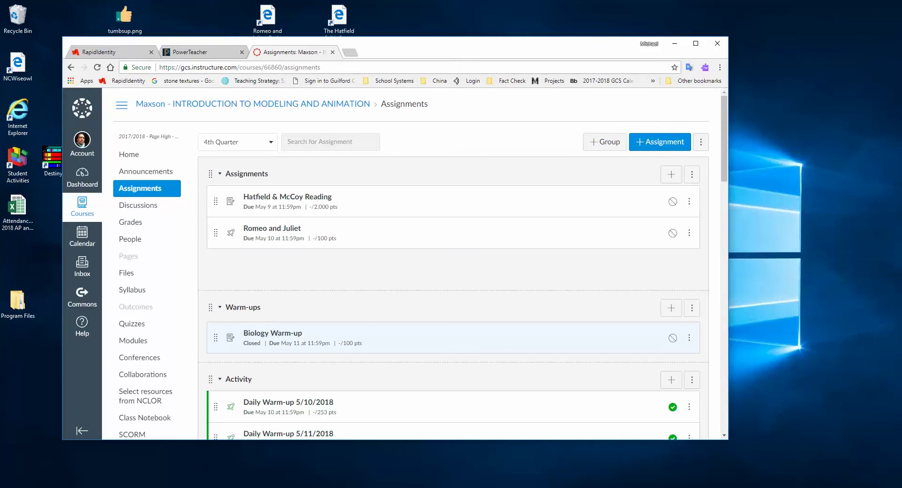
Open the Oil Platform Modeling Test assignment from the course's assignment list and launch its SpeedGrader.
scroll(451, 329, "down", 20)
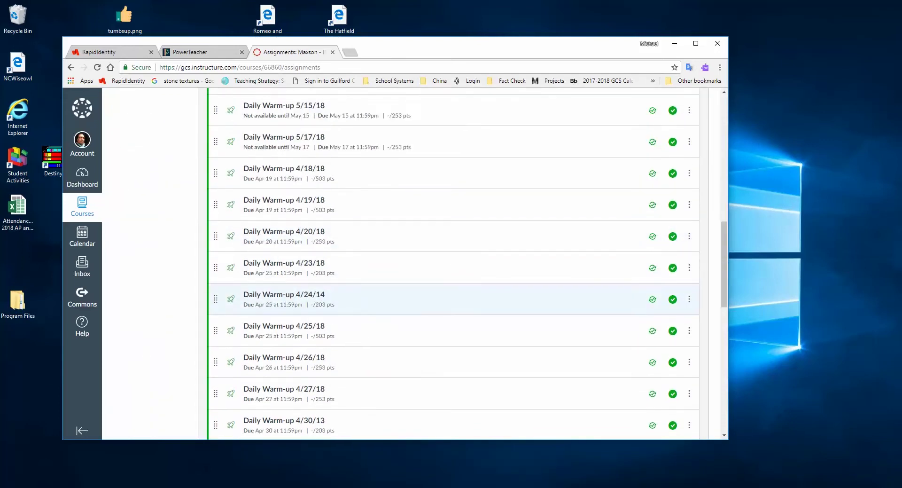
scroll(451, 296, "down", 7)
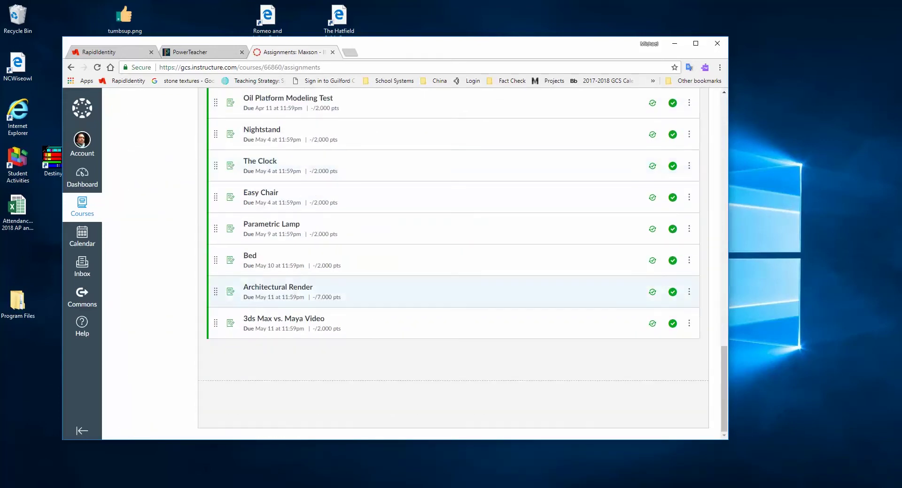
scroll(451, 292, "up", 2)
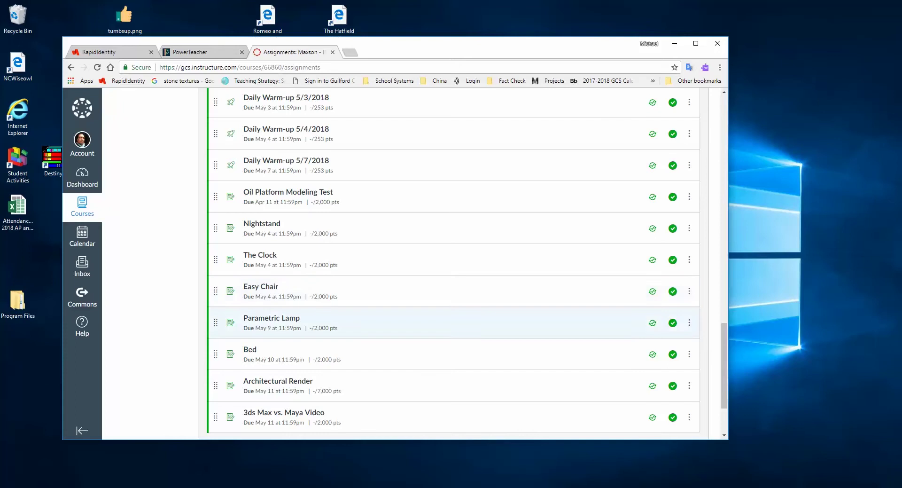
left_click(288, 192)
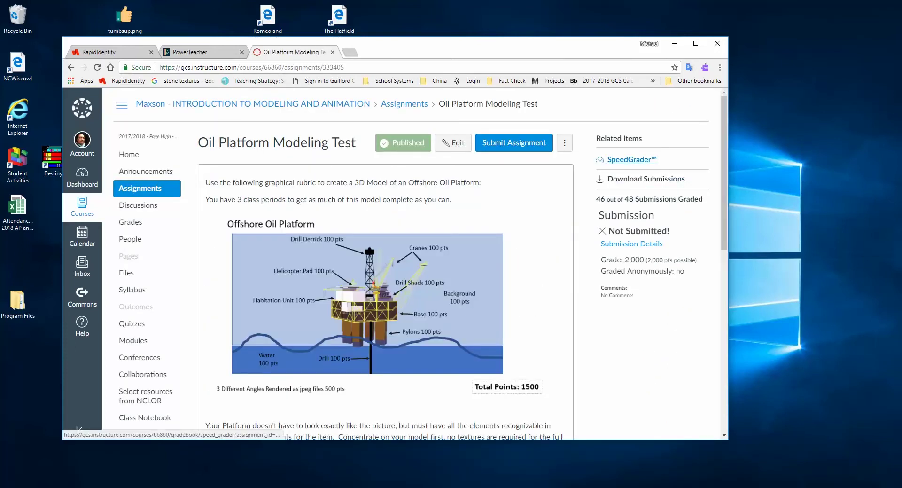
left_click(632, 160)
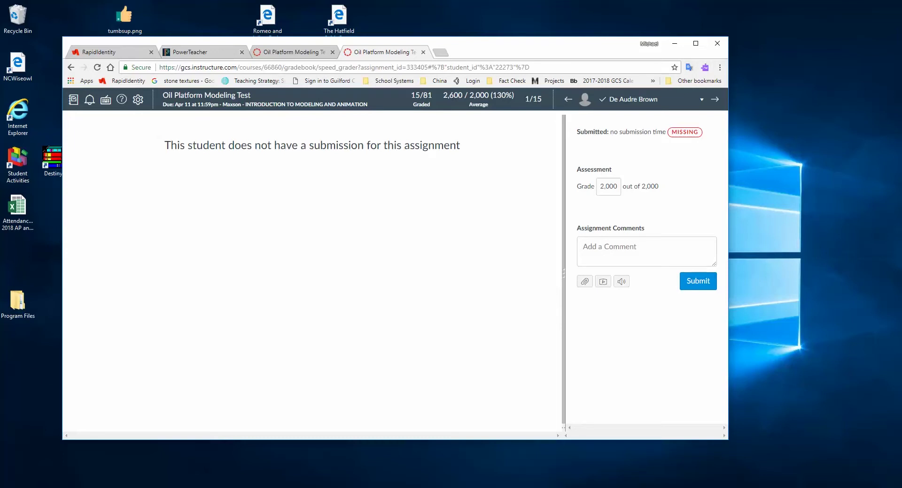
Step through the student submissions to reach the fourth student's oil platform files.
left_click(715, 100)
left_click(715, 99)
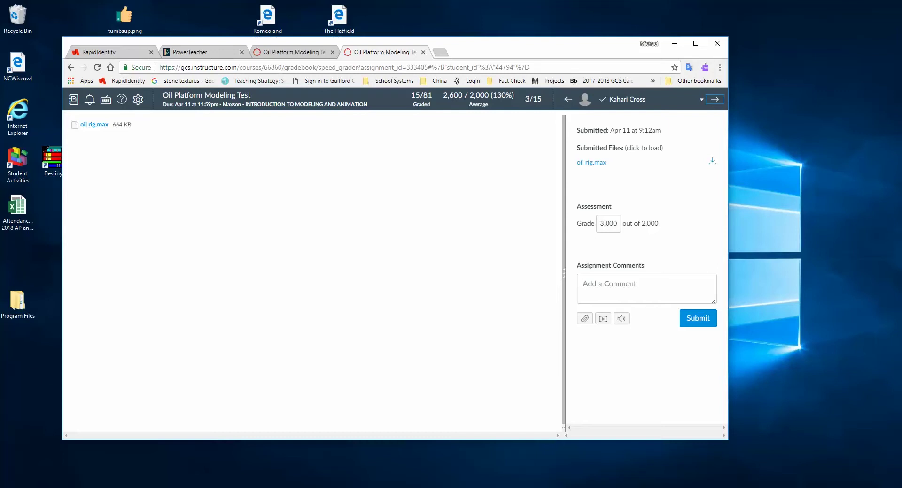
left_click(715, 99)
left_click(715, 99)
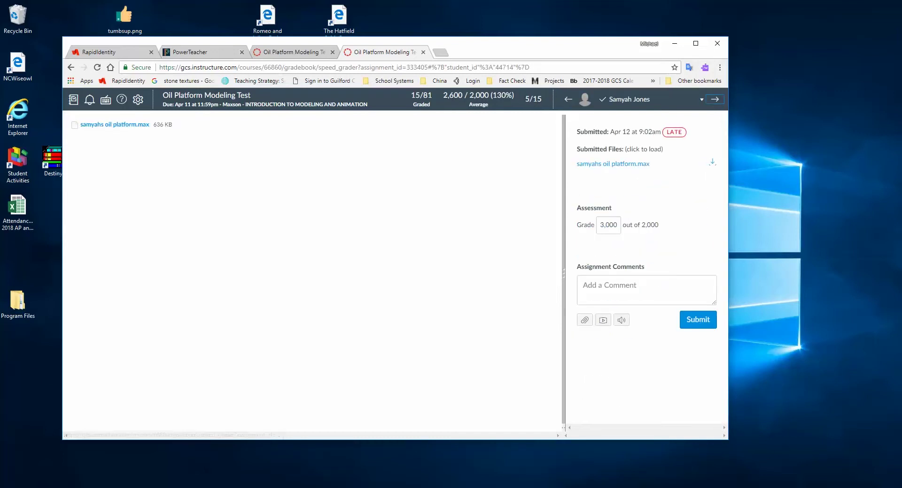
left_click(568, 99)
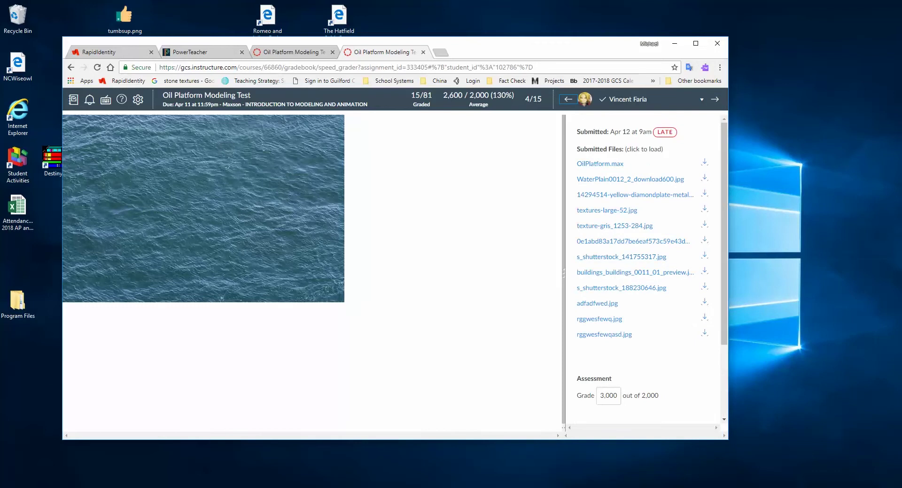
View the fourth student's submitted images, including the platform renders rggwesfewqasd.jpg and rggwesfewq.jpg.
left_click(591, 194)
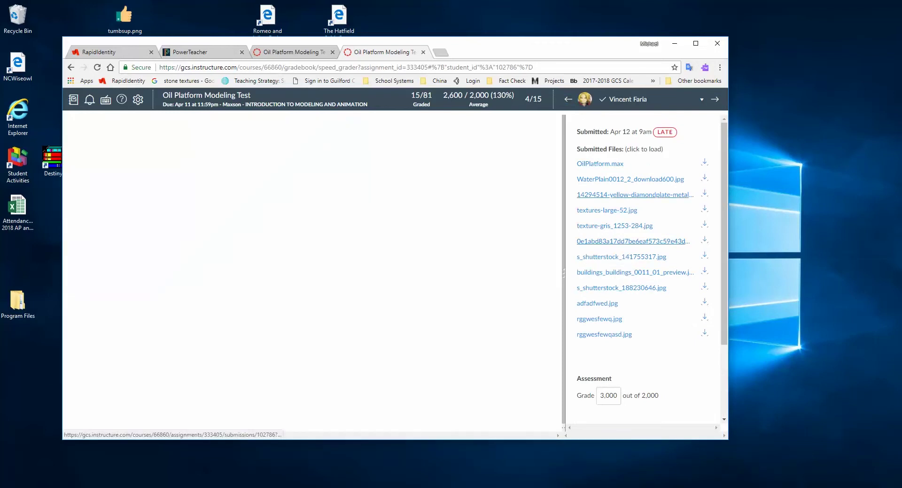
left_click(593, 195)
left_click(606, 334)
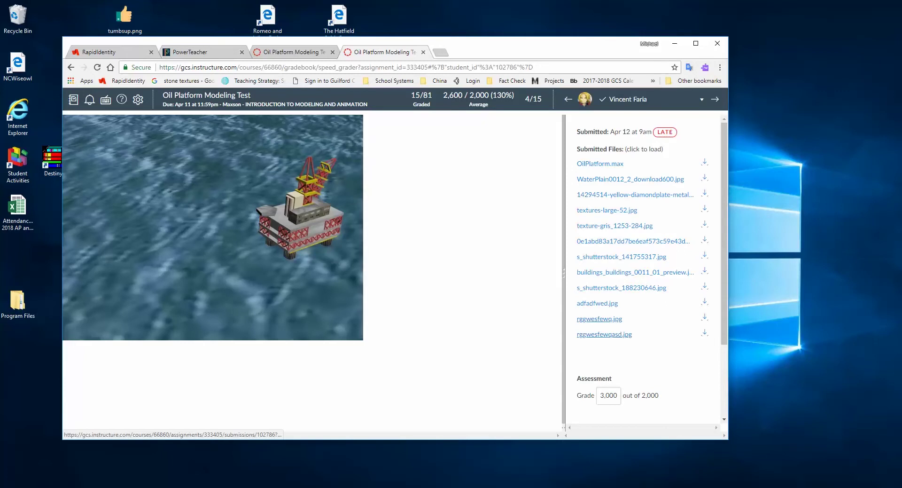
left_click(599, 319)
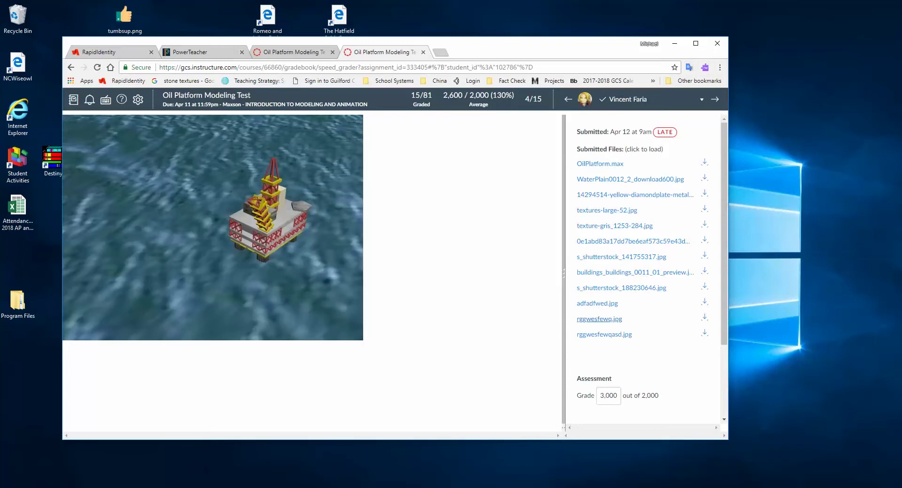
Look through the neighbouring students' submissions, back to the last student and forward again to the fifth.
left_click(569, 99)
left_click(568, 99)
left_click(568, 99)
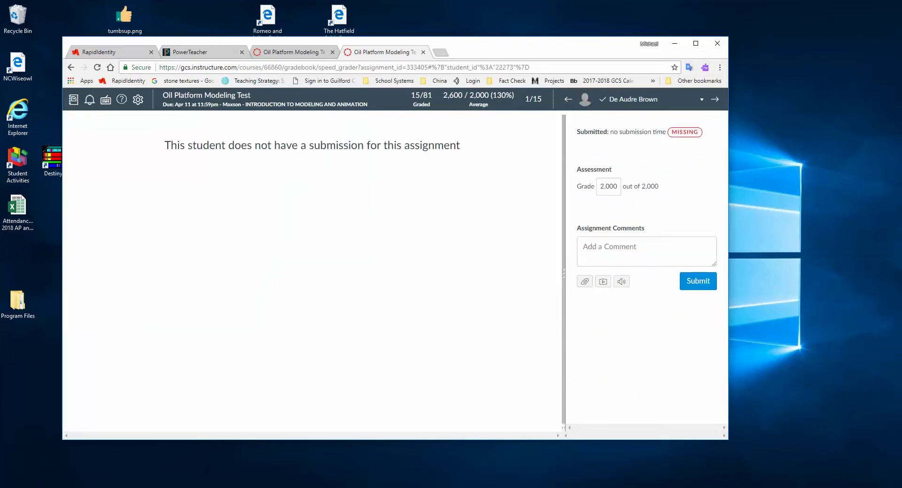
left_click(568, 99)
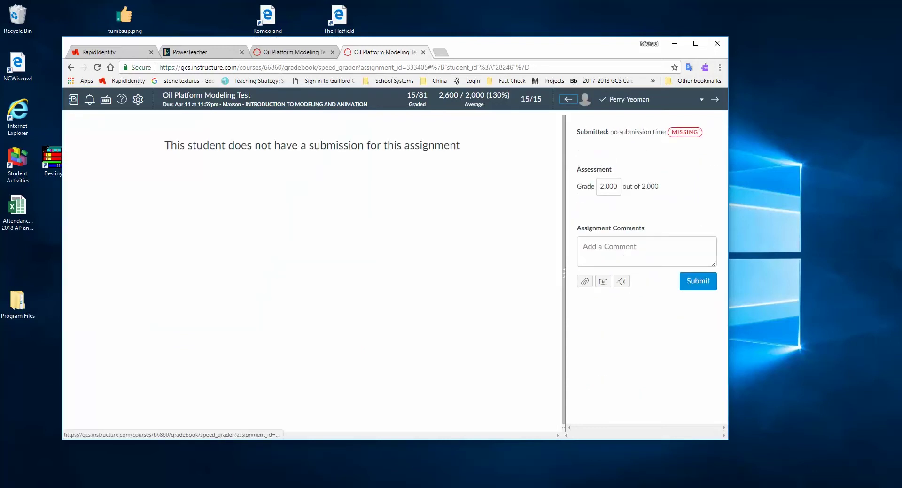
left_click(715, 99)
left_click(715, 100)
left_click(715, 99)
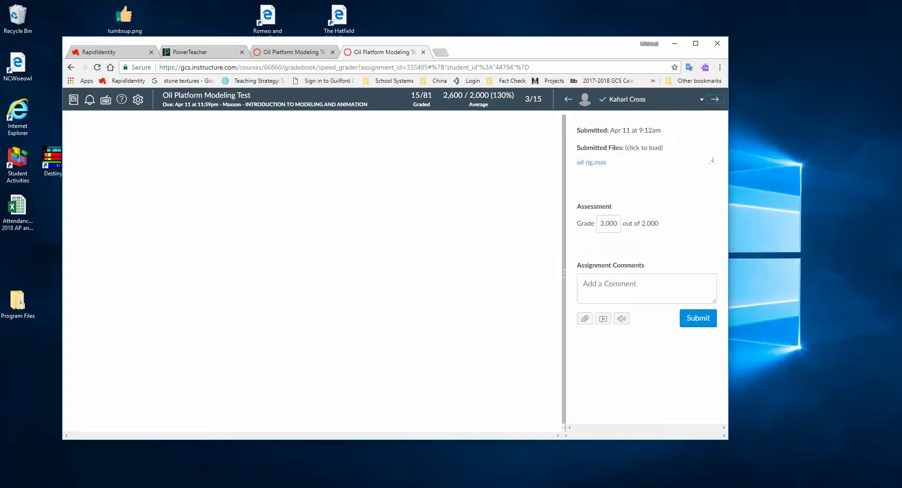
left_click(715, 100)
left_click(715, 99)
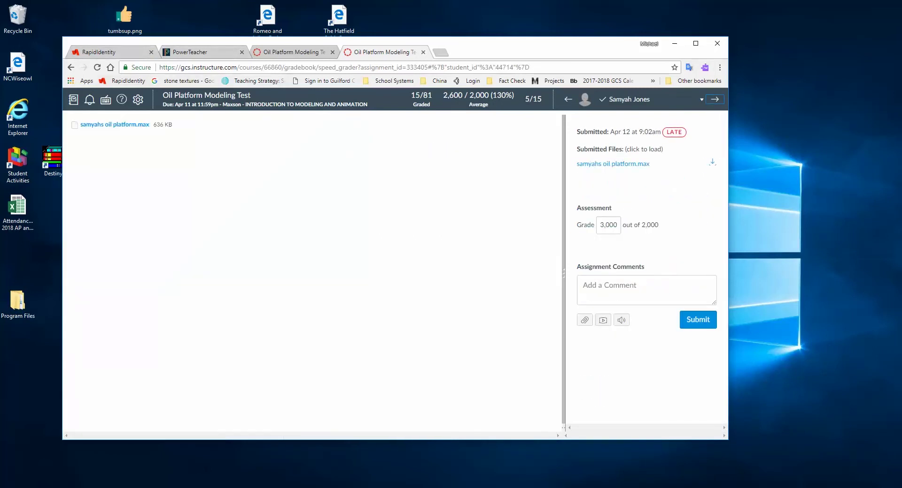
Close the current SpeedGrader session and reopen it for all 81 students, advancing to the fifteenth student's submission.
left_click(423, 52)
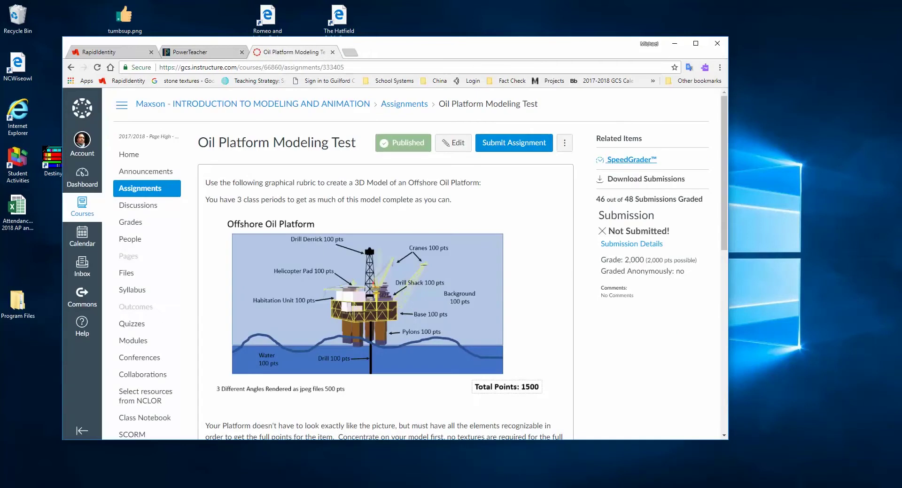
left_click(140, 189)
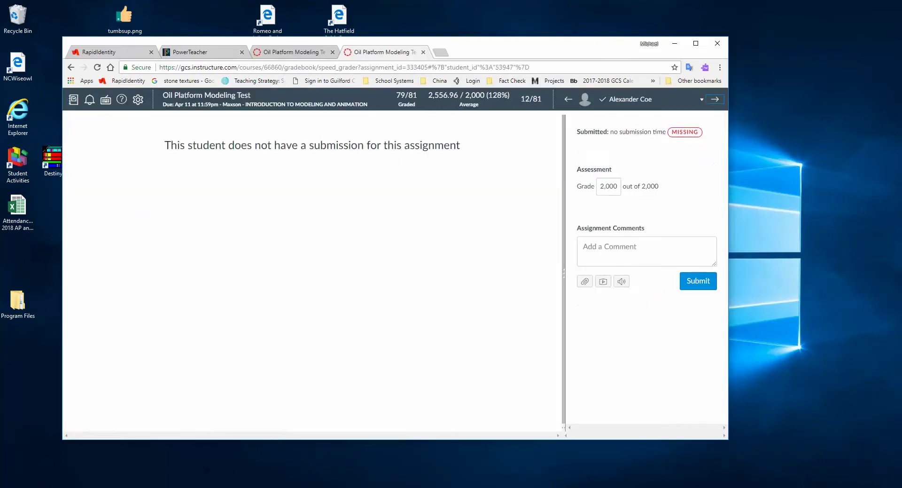
left_click(715, 99)
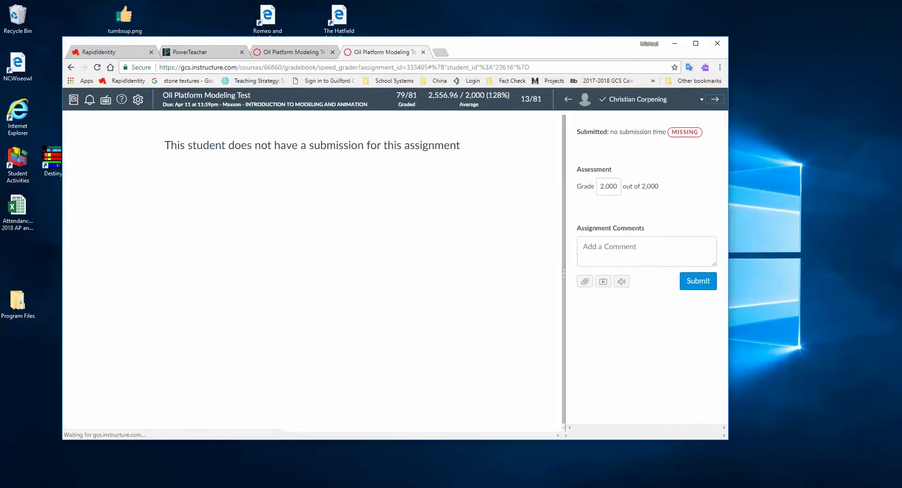
left_click(715, 100)
left_click(714, 99)
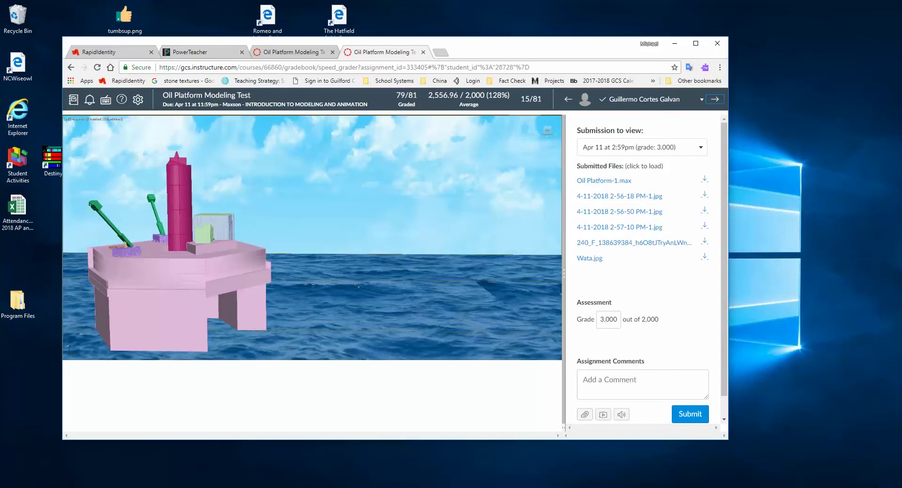
left_click(620, 211)
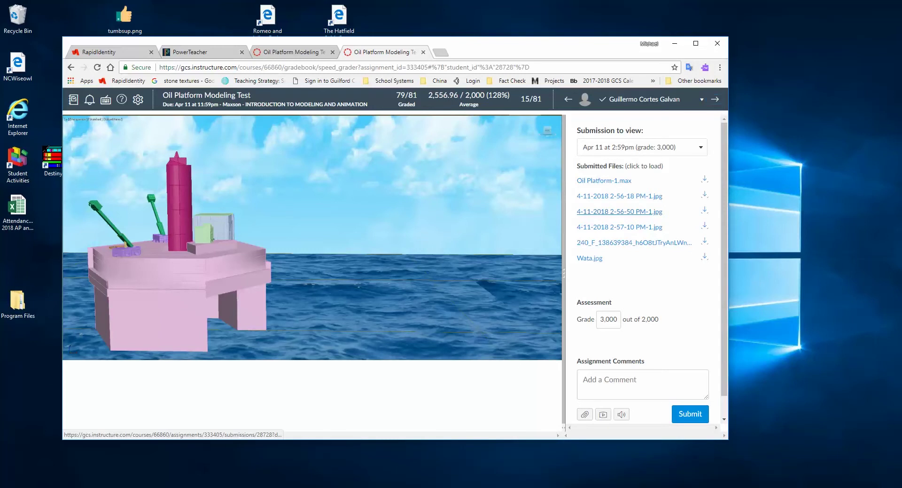
left_click(620, 227)
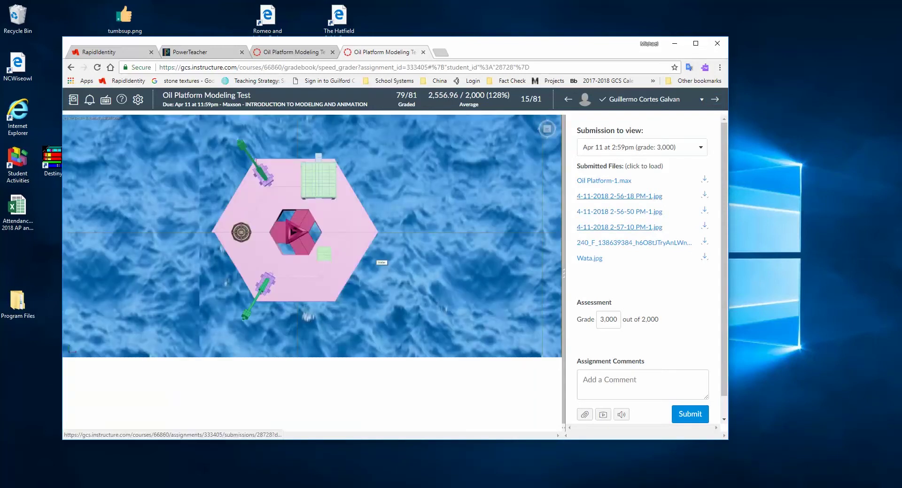
left_click(620, 196)
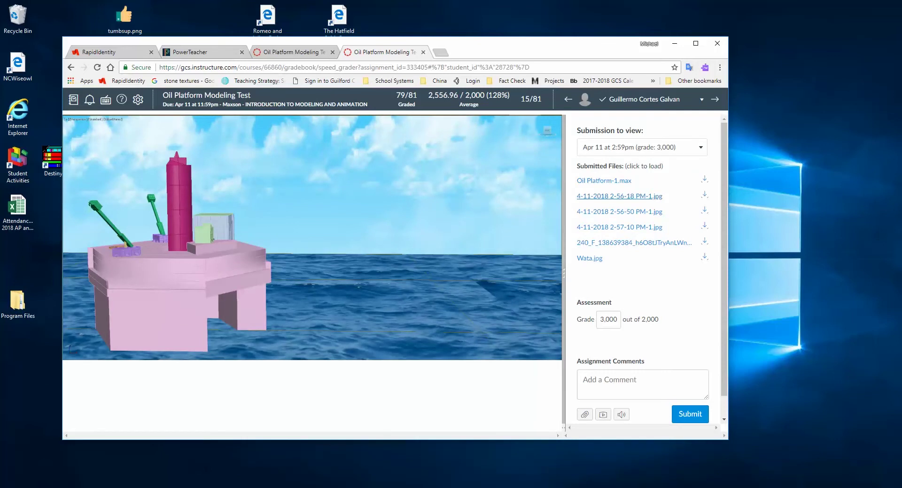
Go to the second student's submission and view the renders oilrigrender2.jpg and oilrigrender3.jpg.
left_click(715, 99)
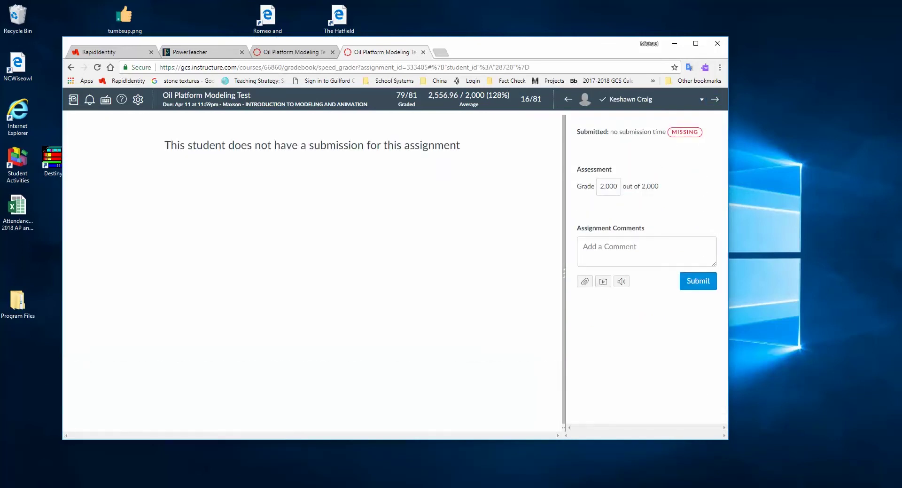
left_click(600, 193)
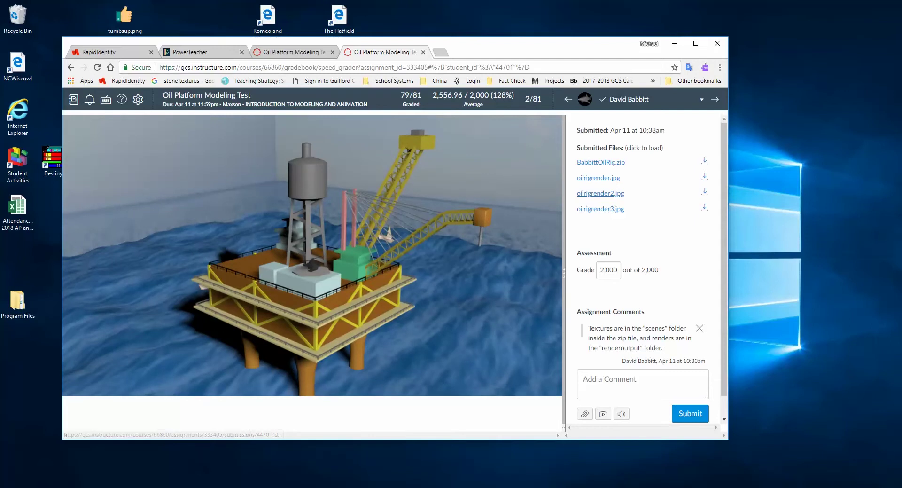
left_click(601, 209)
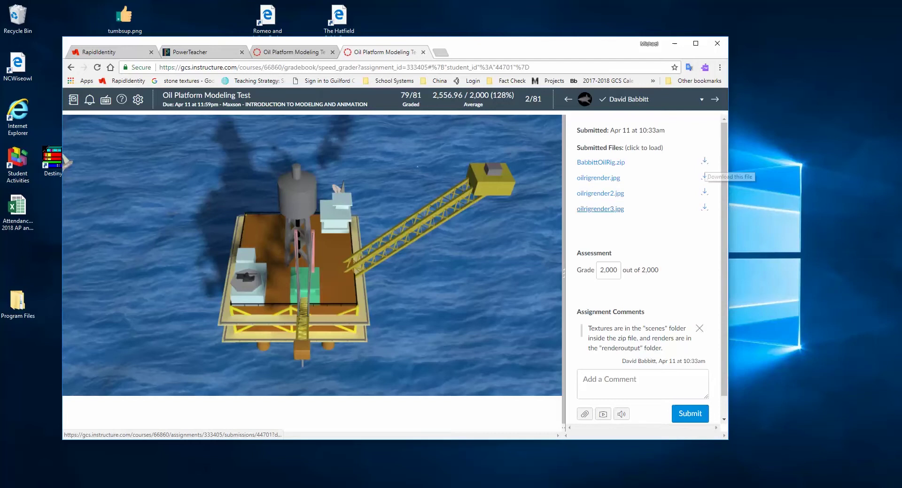
Download the second student's oil rig zip file to the Downloads folder and show it in that folder.
left_click(704, 160)
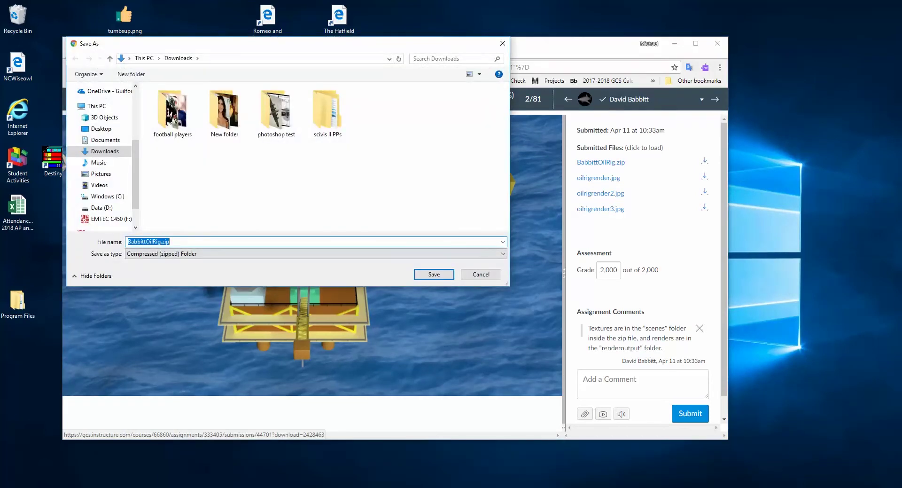
key("Return")
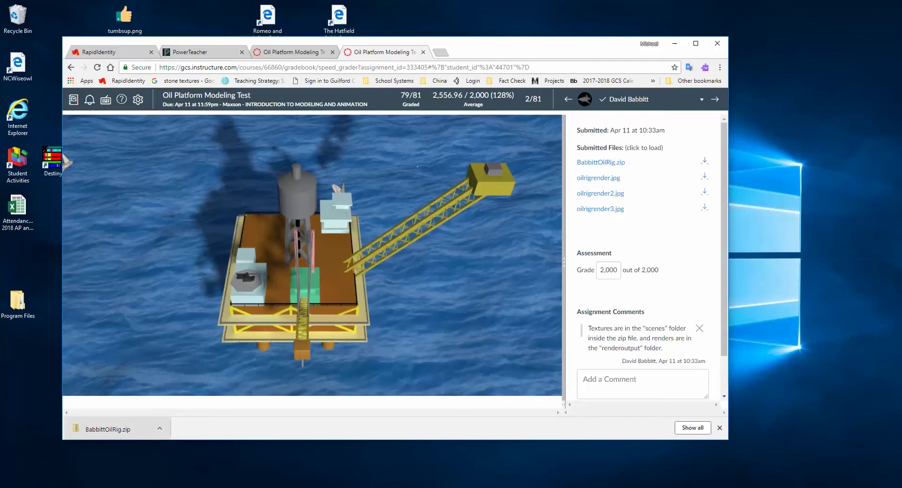
left_click(160, 428)
left_click(187, 397)
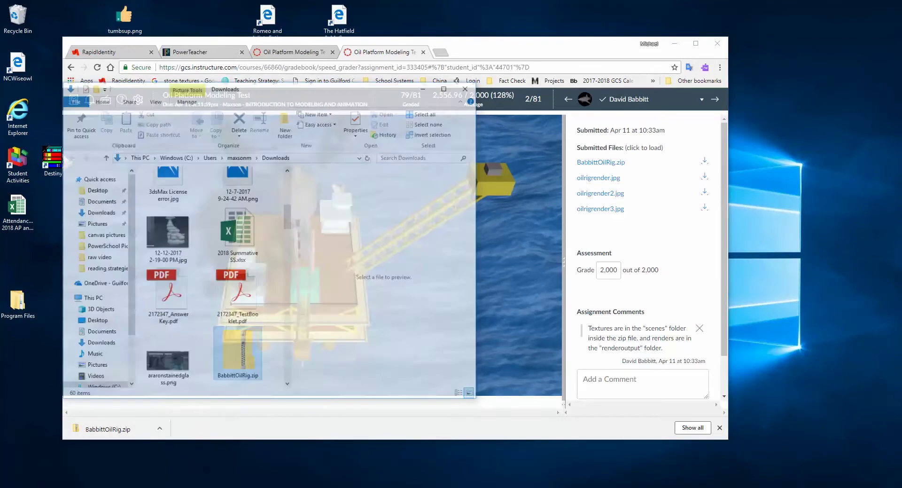
Extract the downloaded oil rig zip file into its suggested Downloads subfolder, showing the extracted files.
right_click(242, 358)
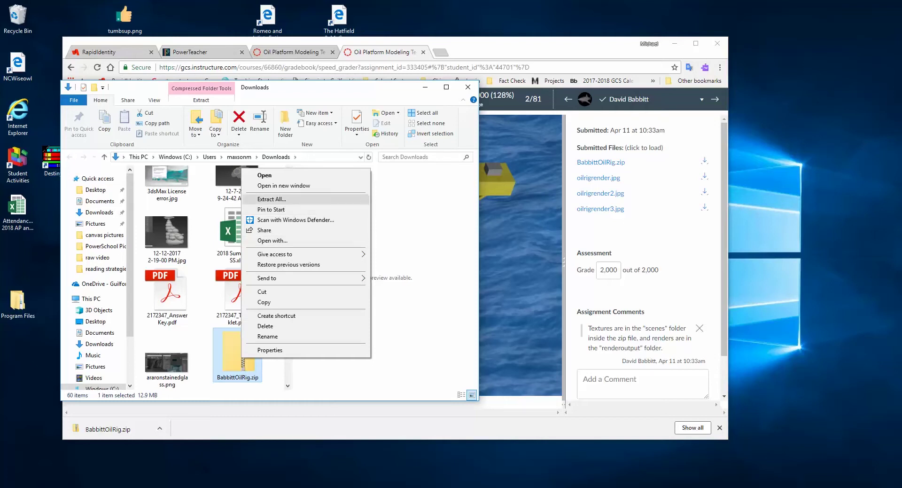
left_click(271, 199)
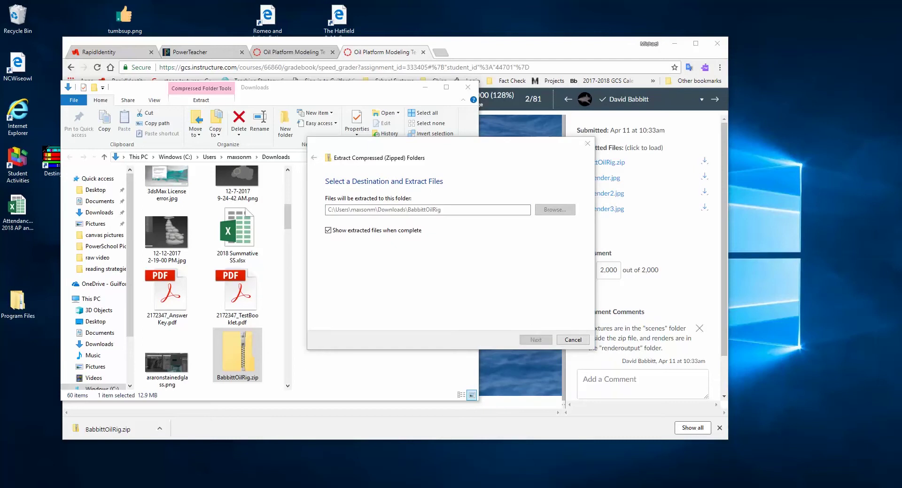
key("Return")
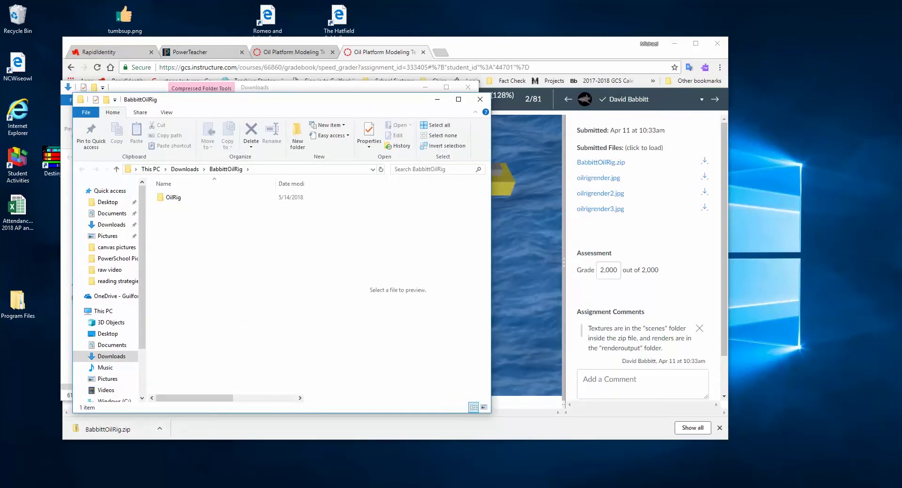
Open oilrig.max from the extracted OilRig project's scenes folder in 3ds Max.
double_click(173, 197)
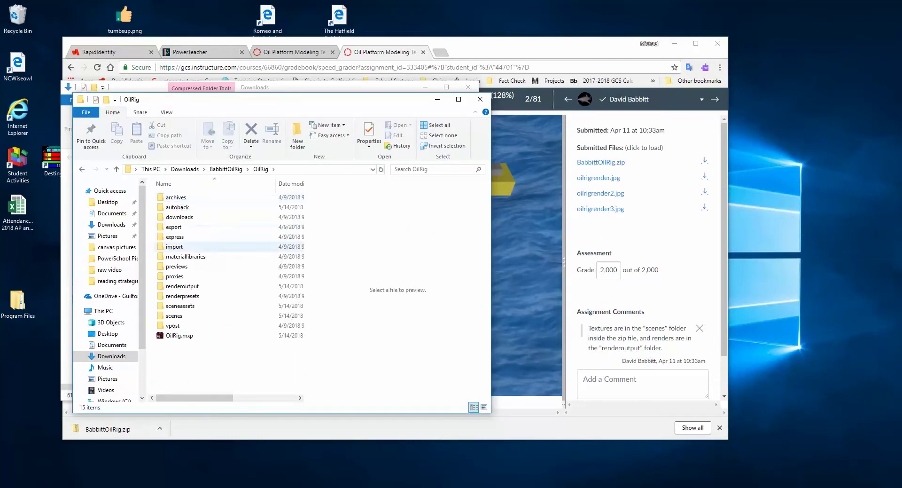
double_click(174, 315)
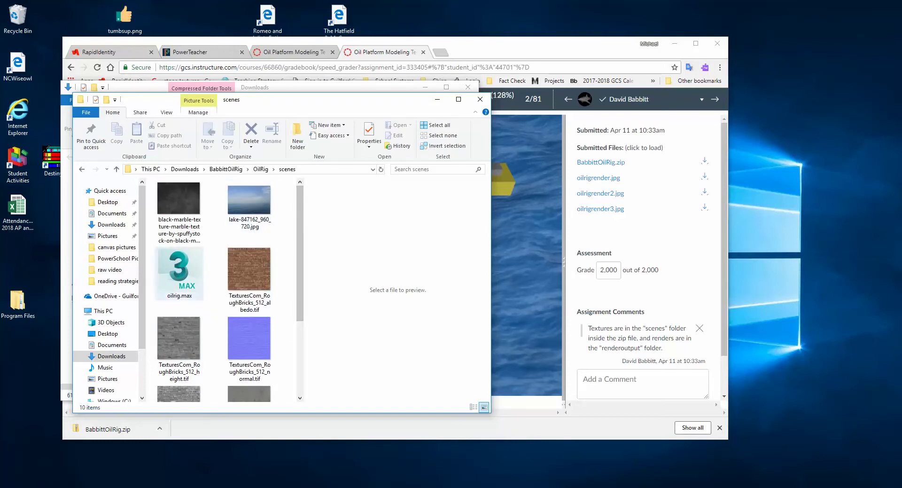
left_click(179, 272)
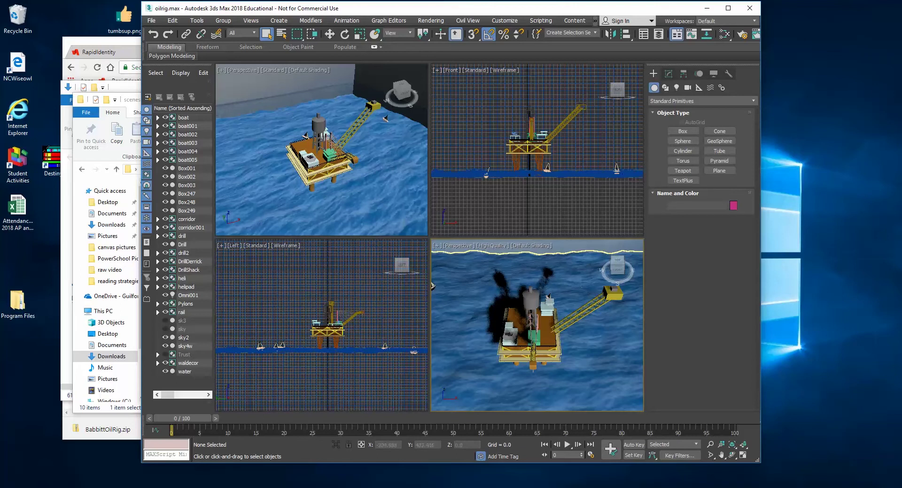
Maximize the high-quality shaded Perspective viewport and orbit the view to inspect the oil rig model from another angle.
left_click(435, 245)
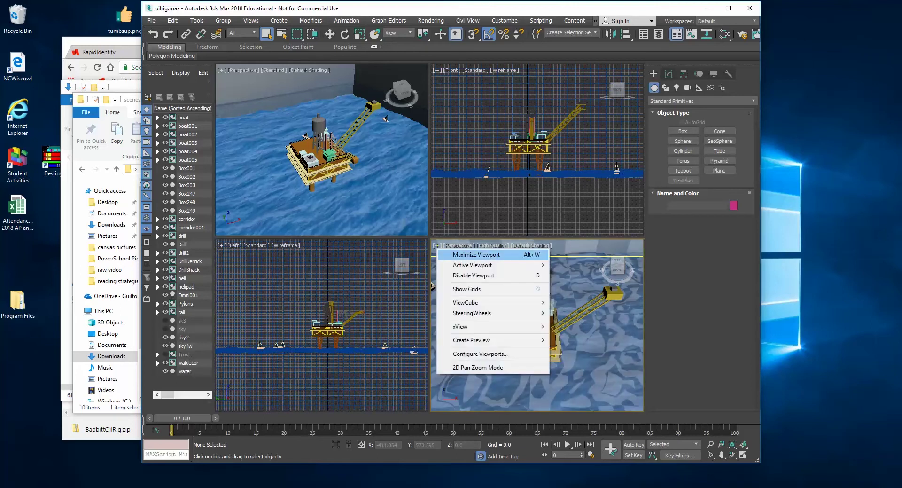
left_click(477, 254)
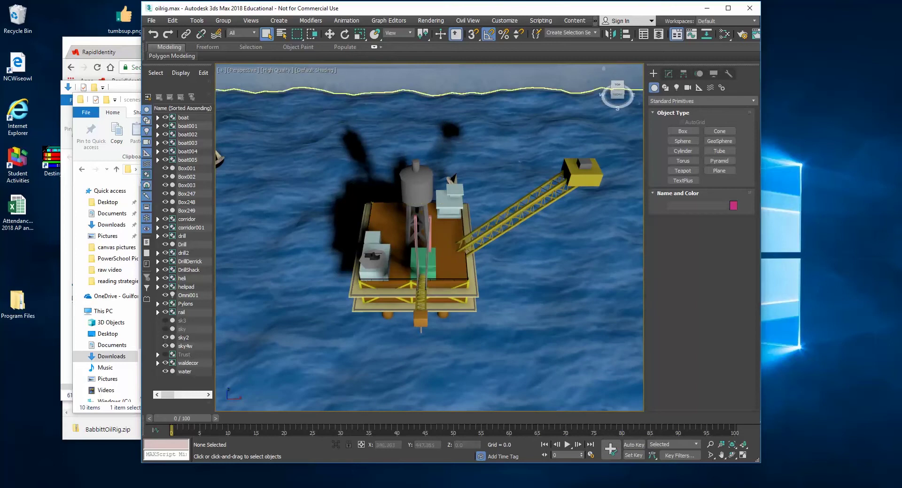
left_click_drag(617, 94, 470, 221)
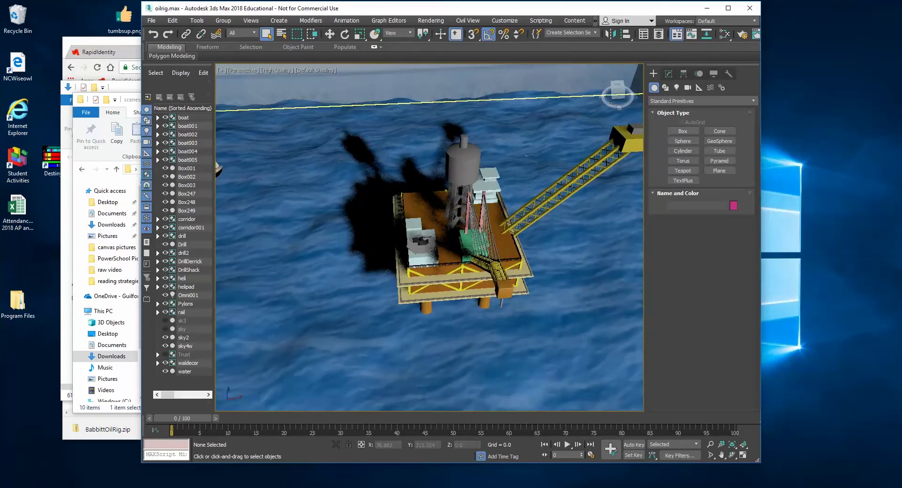
Switch back to Canvas SpeedGrader in Chrome and set the second student's Oil Platform Modeling Test grade to 5000.
key("alt+Tab")
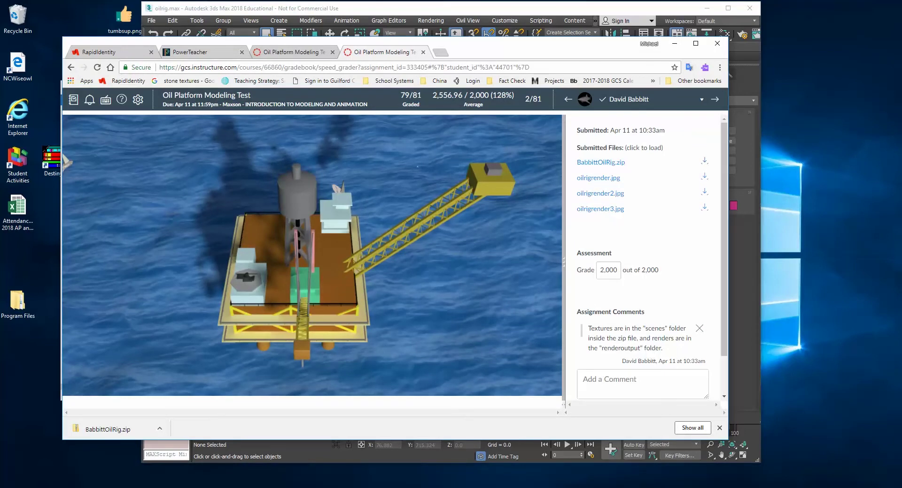
left_click(610, 270)
scroll(642, 257, "down", 1)
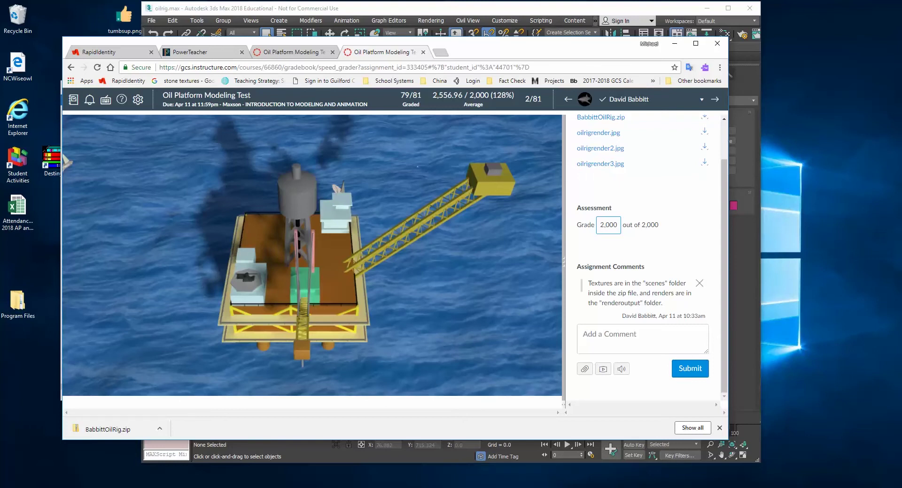
left_click_drag(617, 225, 599, 225)
type("500")
key("Return")
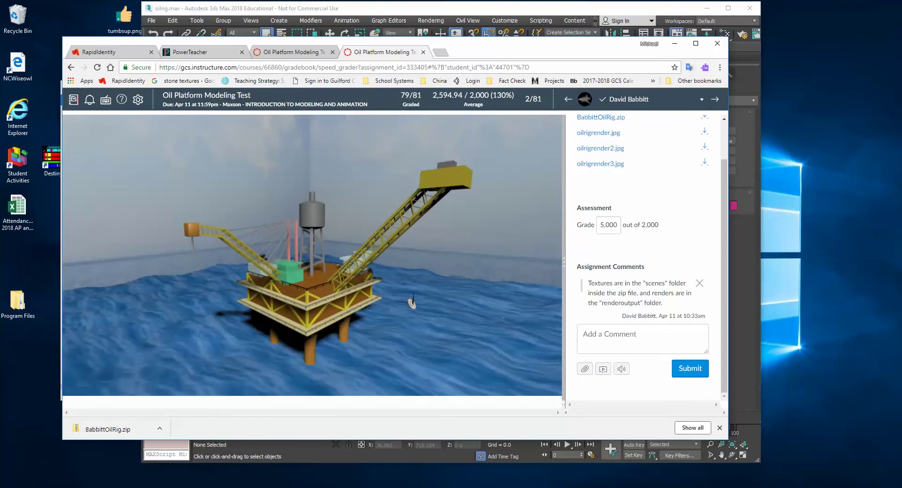
Post the assignment comment "Excellent job as always!" on the second student's oil platform submission.
left_click(642, 339)
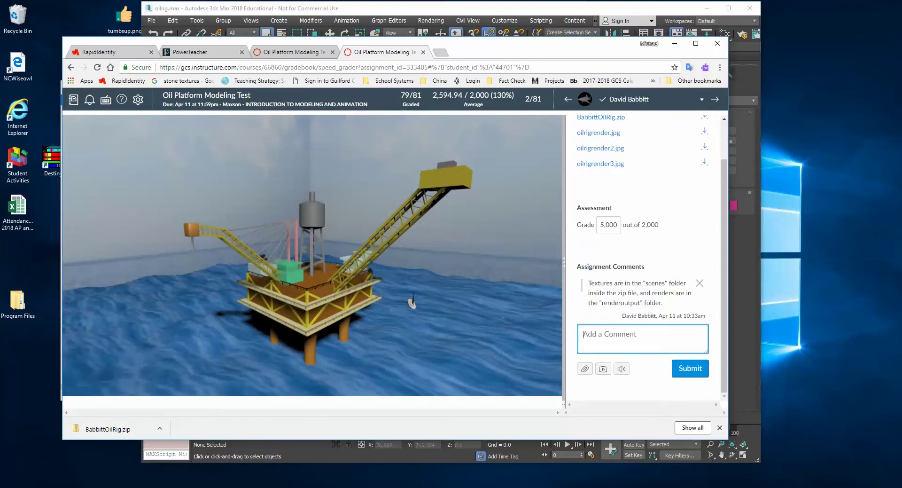
type("Excellent job as always!")
left_click(690, 368)
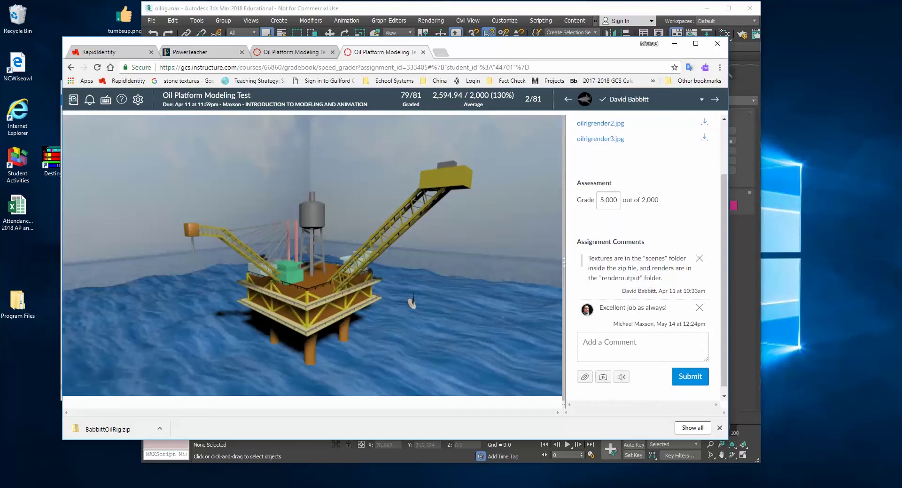
Close the oil platform SpeedGrader, open SpeedGrader for the Daily Warm-up 4/20/18 quiz, and read the displayed student's answers.
left_click(424, 52)
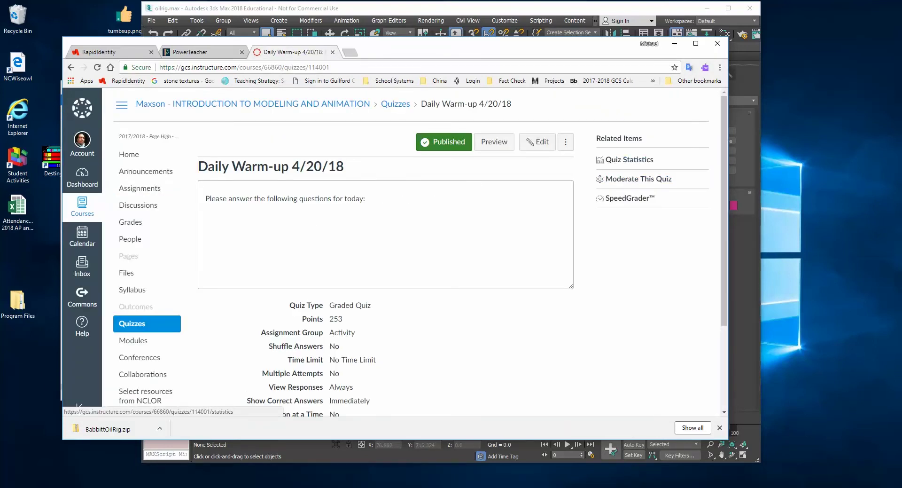
left_click(630, 198)
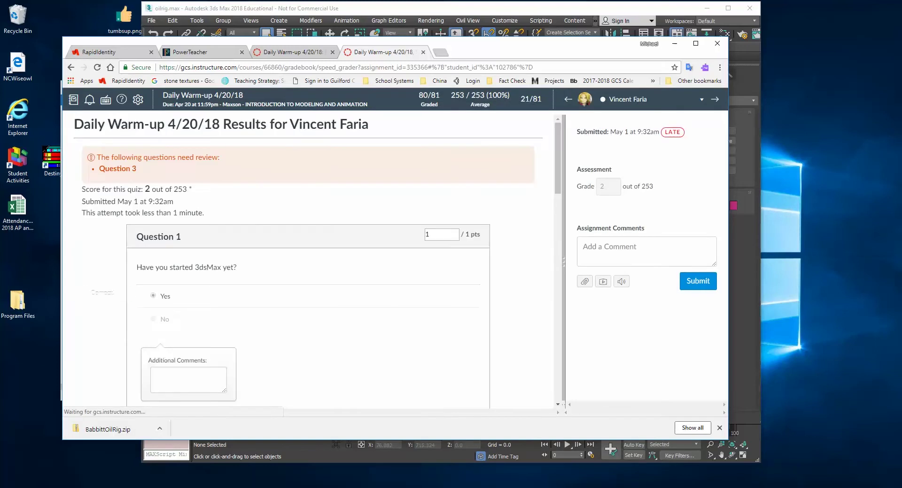
scroll(310, 261, "down", 13)
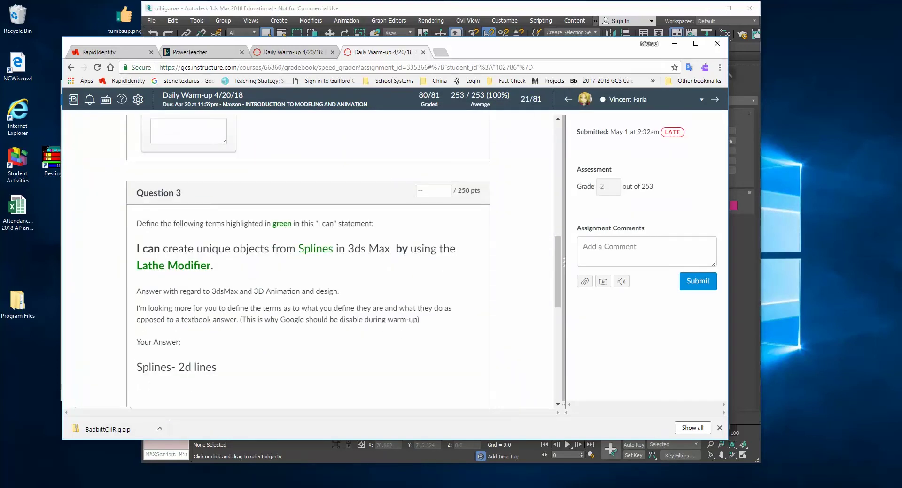
scroll(310, 261, "up", 15)
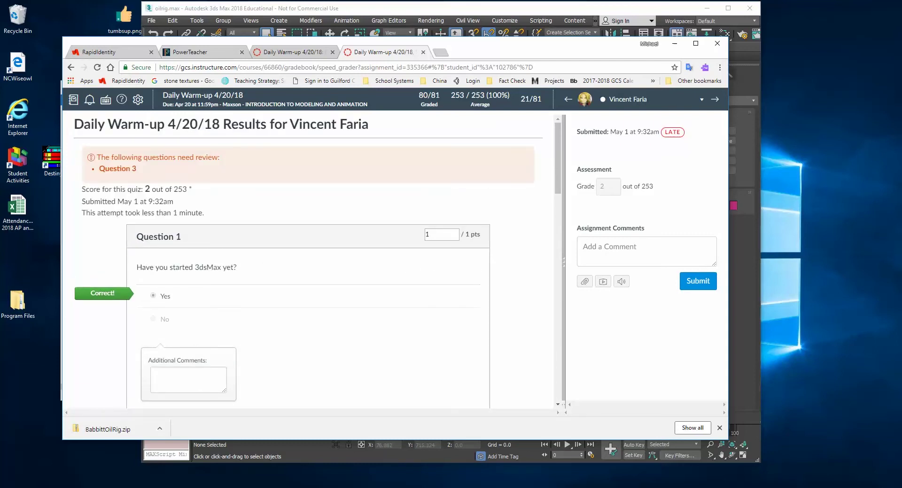
Award 250 points for the student's Question 3 answer defining Splines and the Lathe Modifier.
scroll(308, 261, "down", 8)
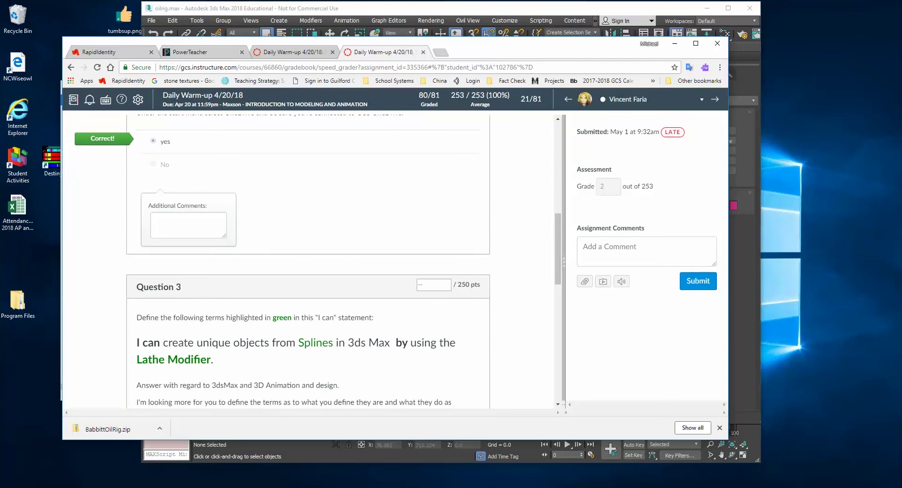
left_click(434, 284)
type("250")
key("Return")
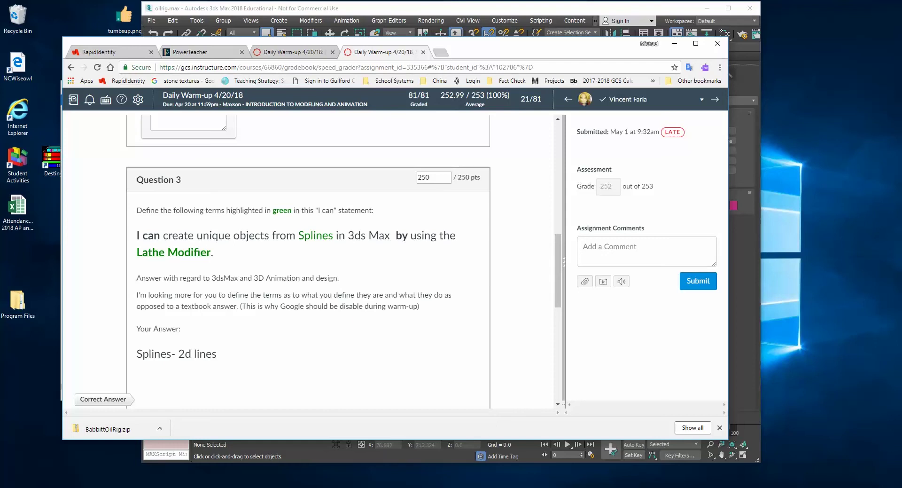
Draft the assignment comment "good job" and set the student's Question 4 score to 1 point.
left_click(647, 252)
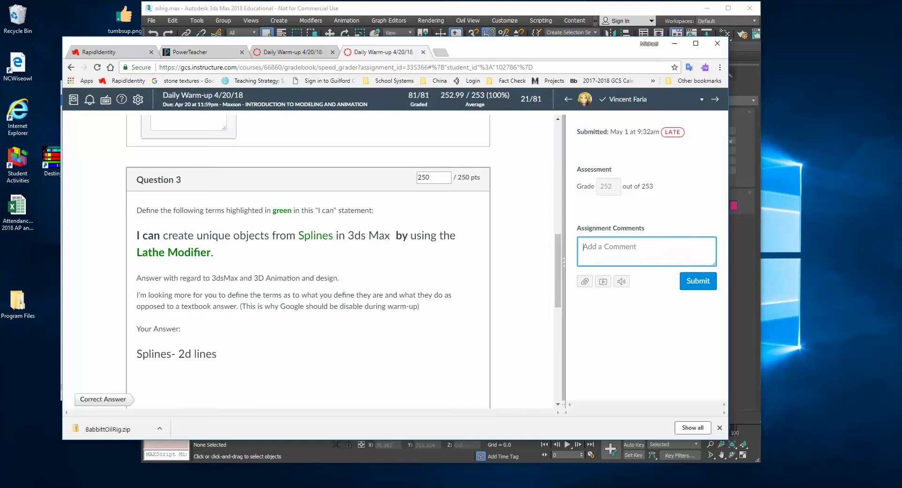
type("good job")
scroll(308, 263, "down", 10)
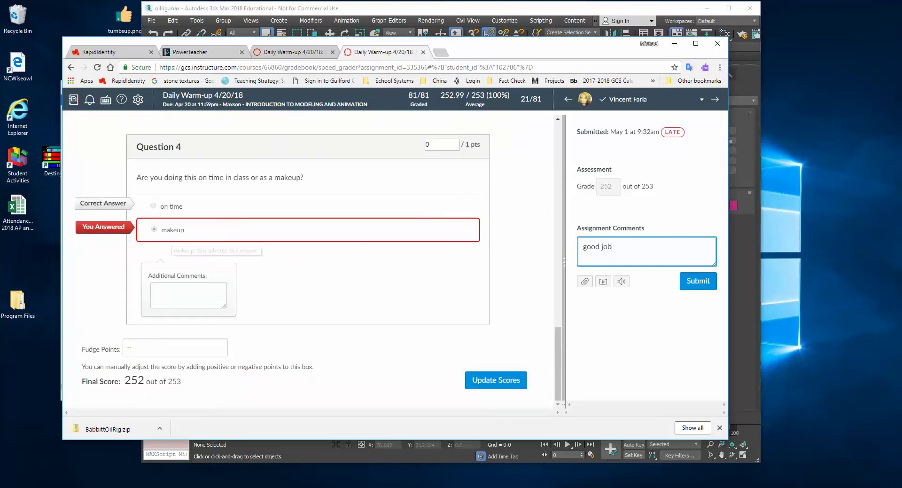
double_click(432, 145)
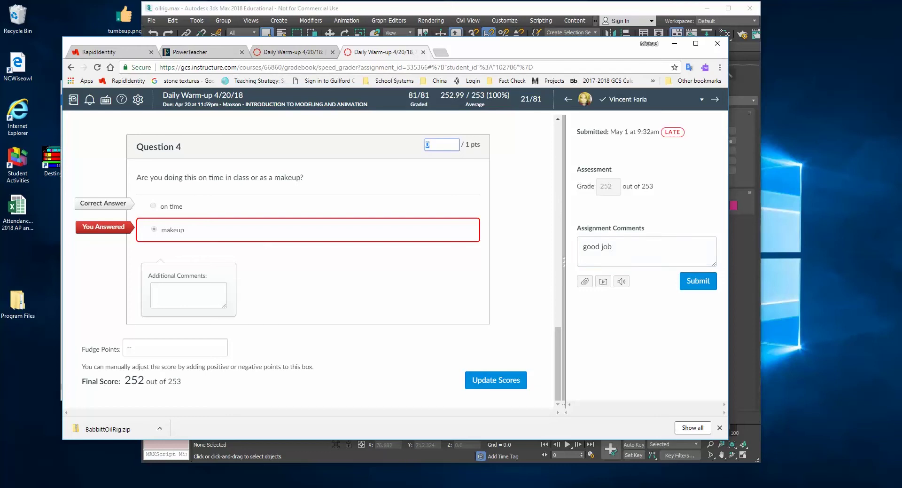
left_click(496, 380)
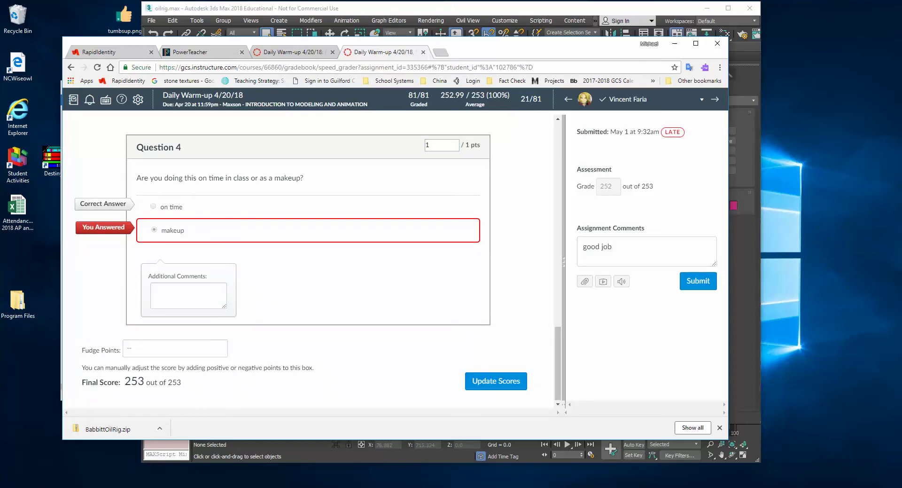
Review the scores entered for all quiz questions, update the quiz scores, and submit the drafted comment.
scroll(307, 258, "up", 3)
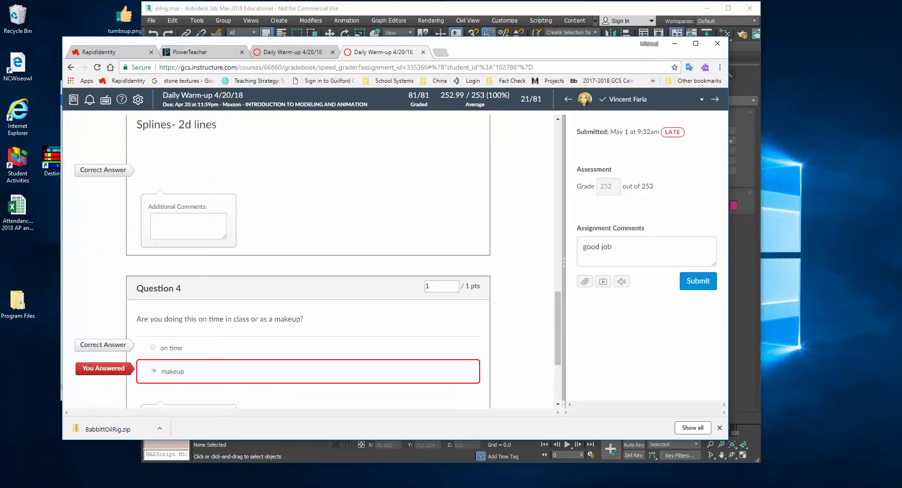
scroll(308, 258, "up", 10)
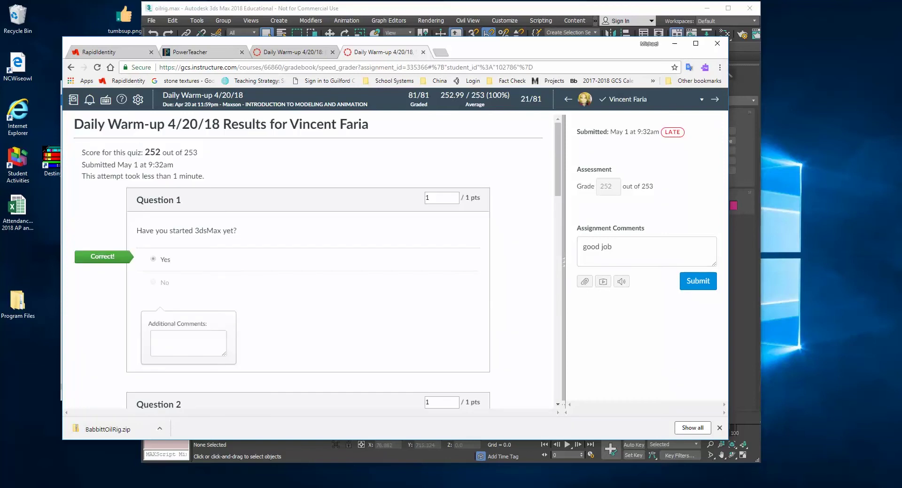
scroll(308, 258, "down", 10)
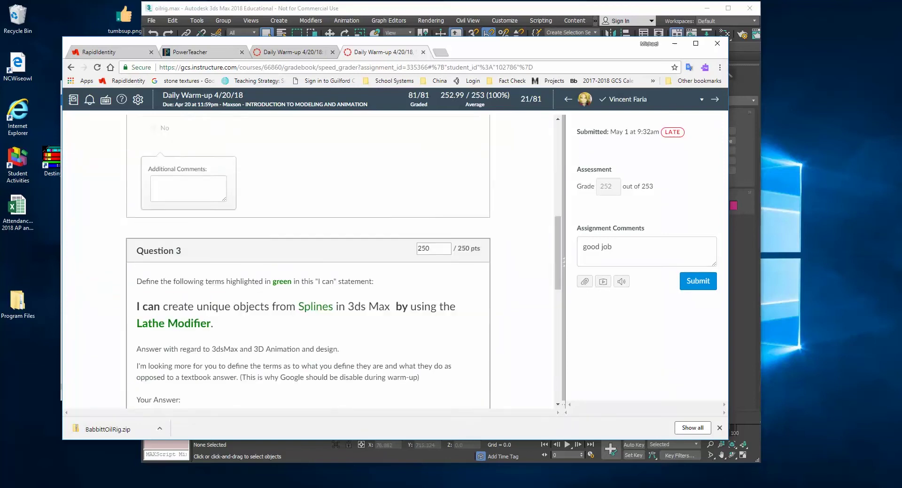
scroll(308, 258, "up", 2)
scroll(308, 259, "down", 6)
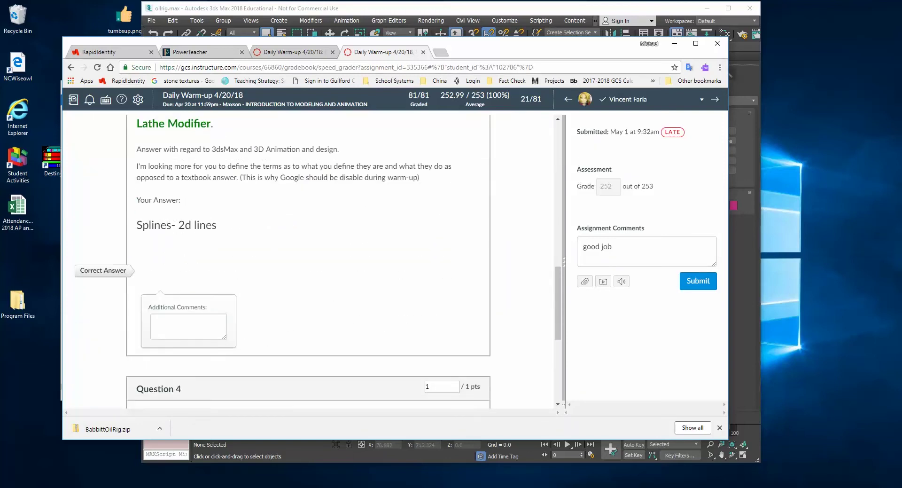
scroll(307, 259, "down", 2)
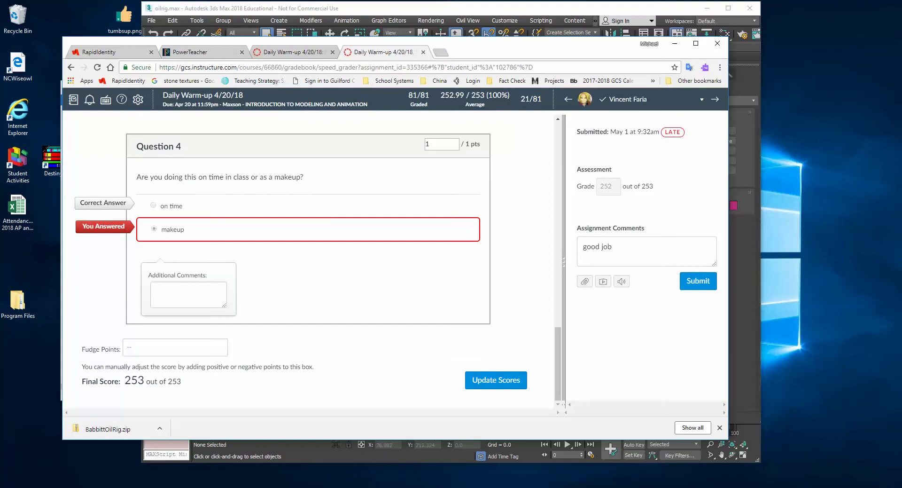
left_click(496, 379)
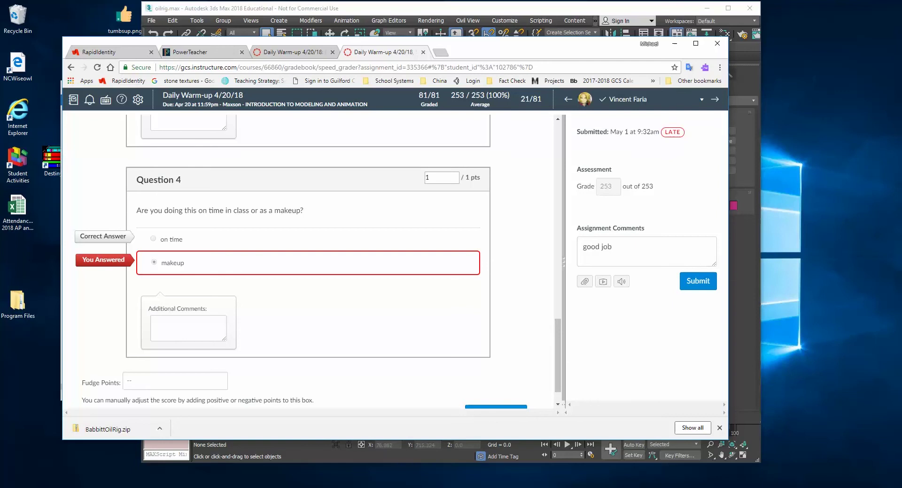
left_click(698, 280)
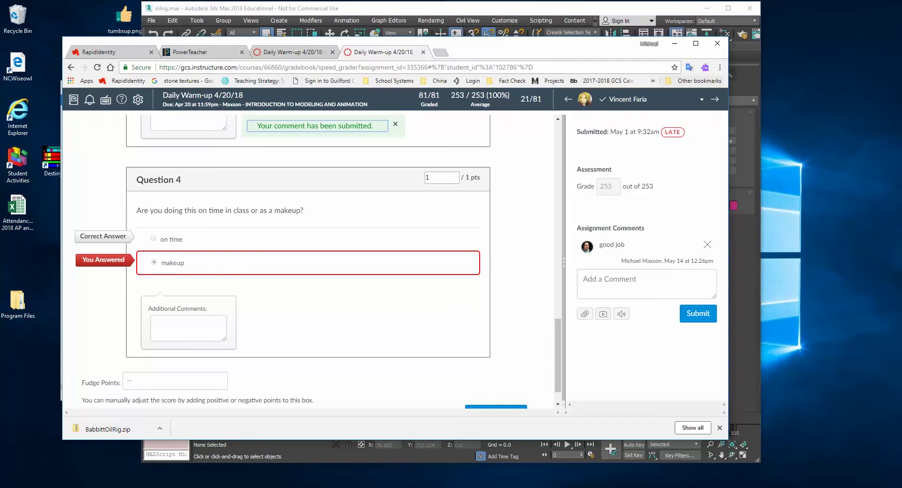
Page through the following students' Daily Warm-up 4/20/18 results up to student 26 of 81.
left_click(715, 99)
left_click(715, 99)
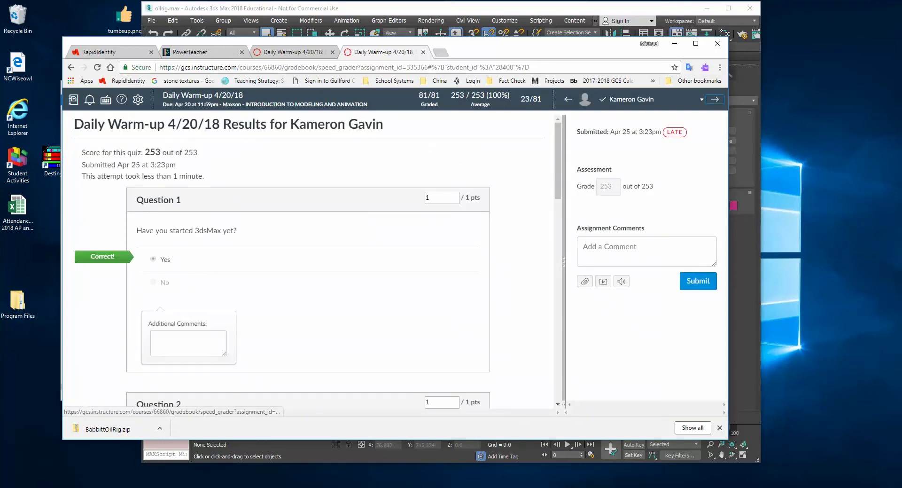
left_click(568, 99)
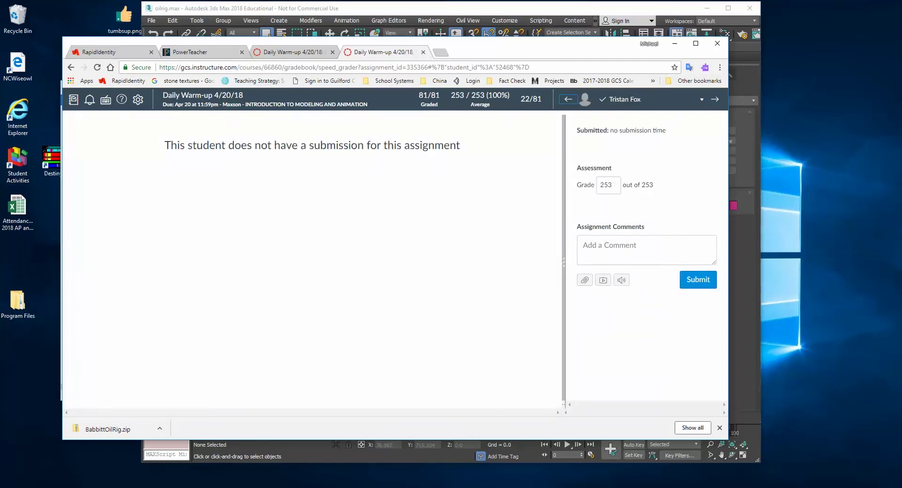
left_click(715, 99)
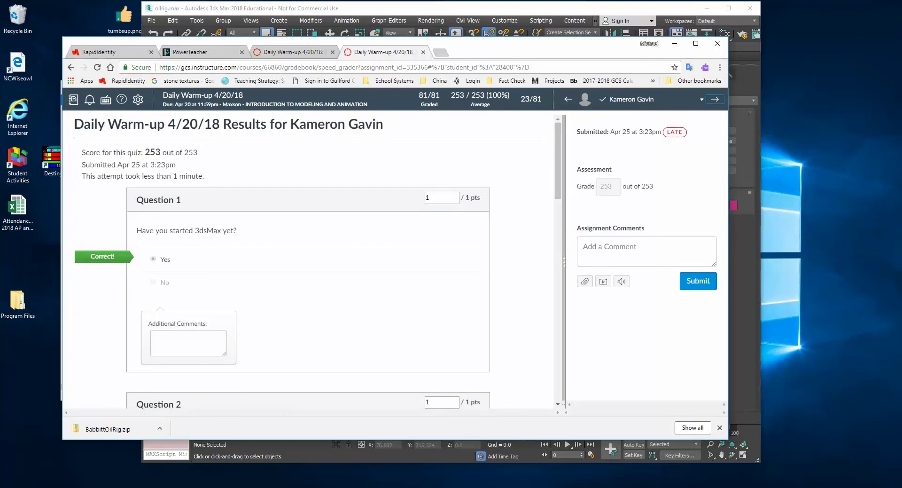
left_click(715, 99)
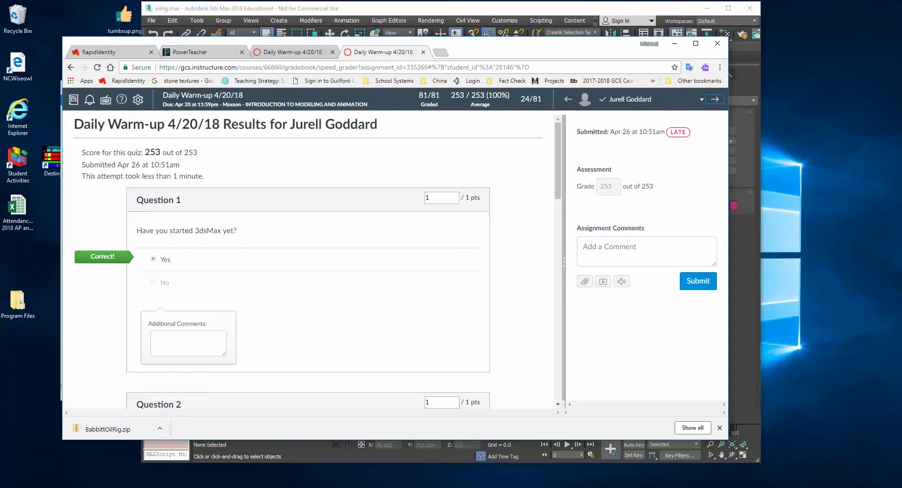
left_click(715, 99)
left_click(715, 100)
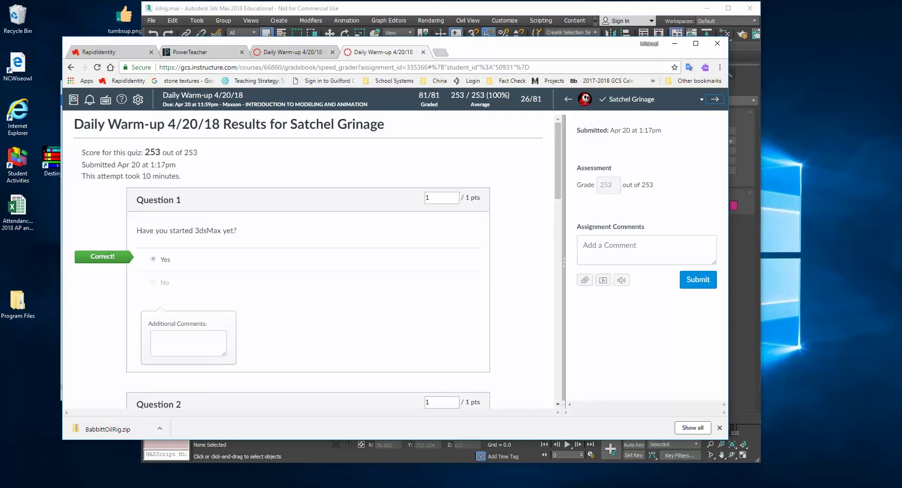
Close the quiz SpeedGrader and download all Oil Platform Modeling Test submissions as submissions.zip to the Downloads folder.
key("ctrl+w")
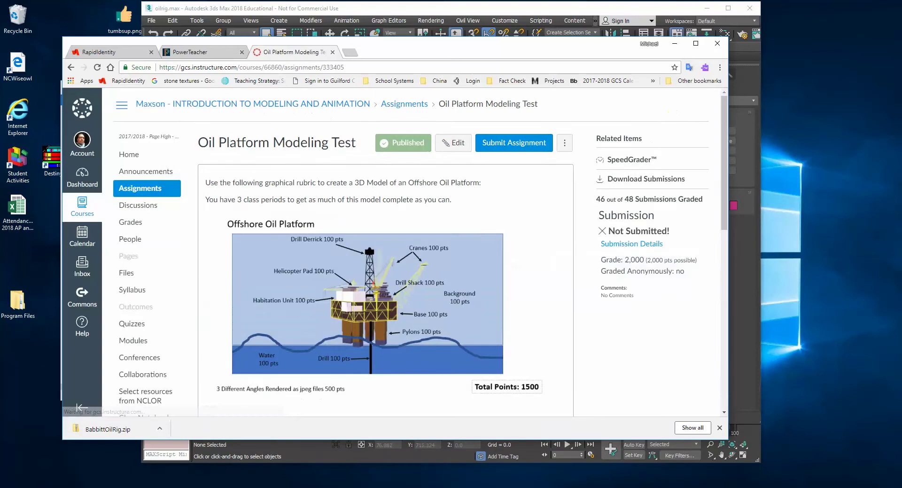
left_click(646, 179)
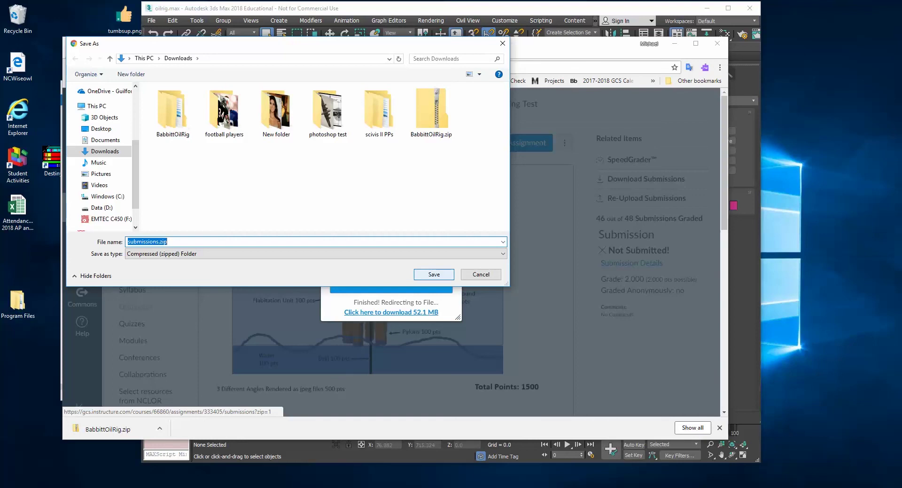
key("Return")
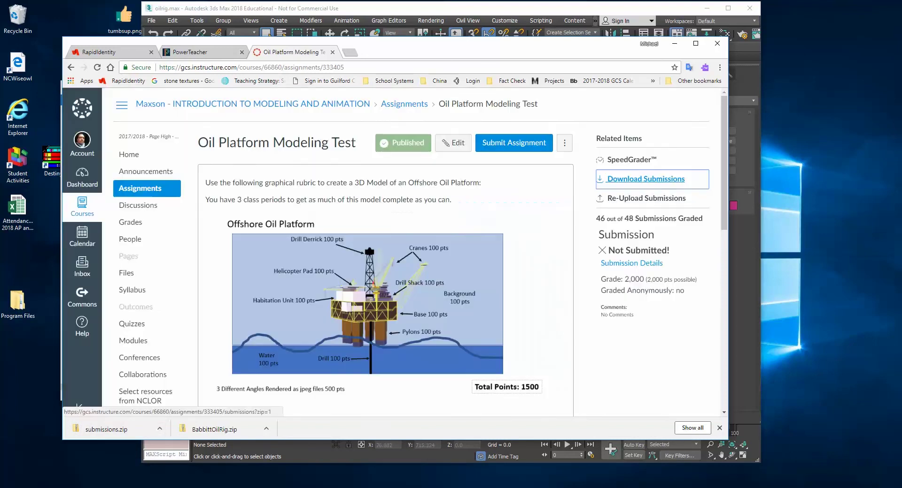
Open the downloaded submissions.zip and look through the students' submitted files.
left_click(106, 429)
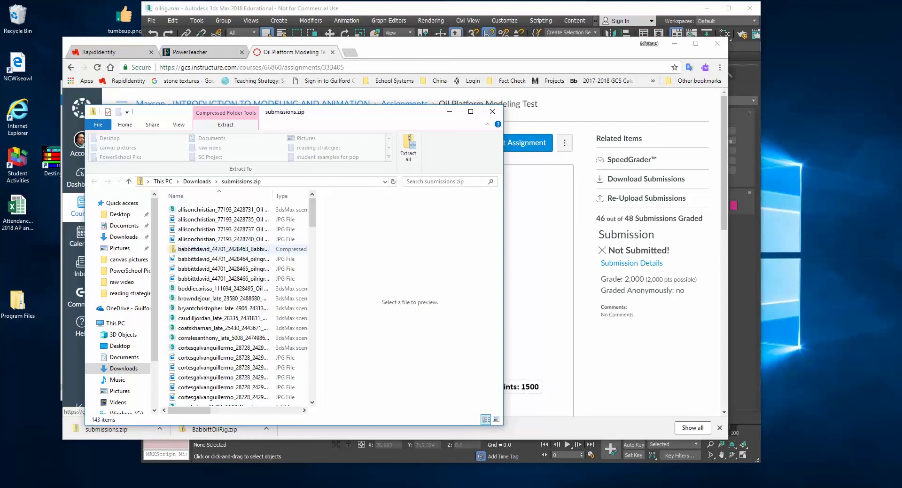
scroll(221, 249, "down", 10)
scroll(221, 322, "down", 20)
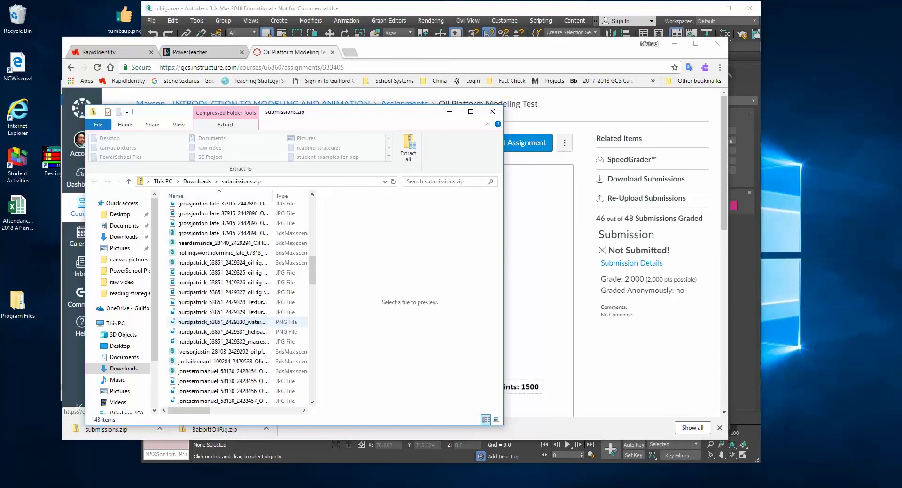
Look through the remaining student files in submissions.zip, return to the start of the list, and close the archive window.
scroll(221, 321, "down", 5)
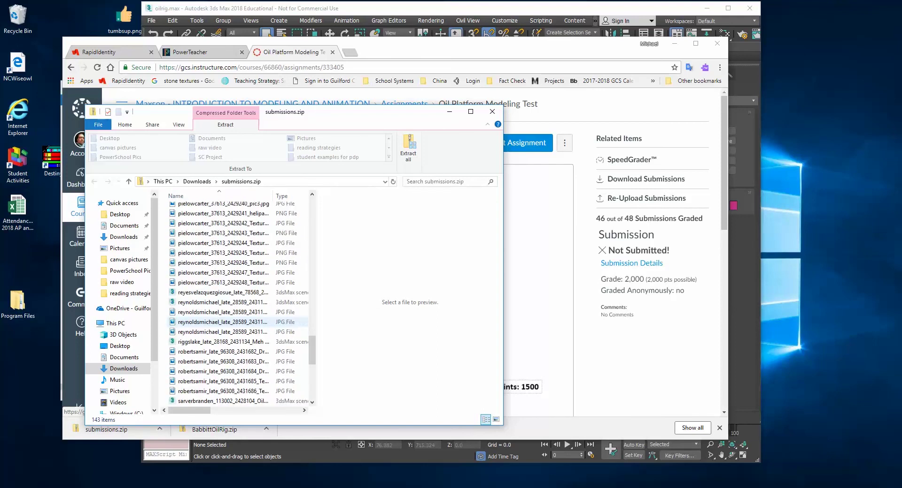
scroll(221, 323, "up", 16)
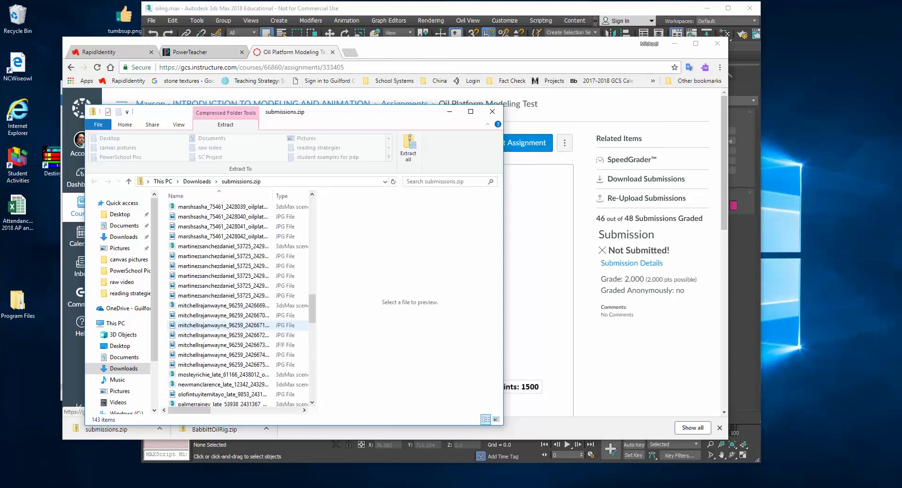
scroll(221, 324, "up", 5)
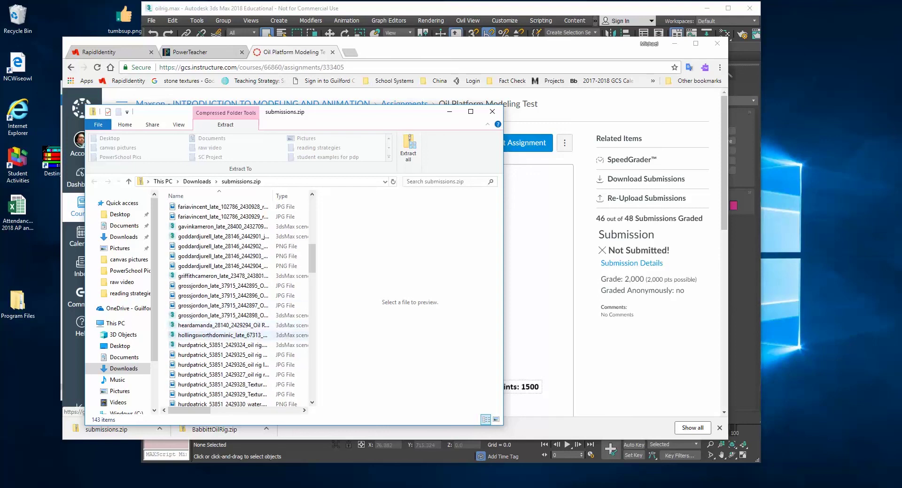
scroll(221, 324, "up", 6)
scroll(220, 325, "up", 4)
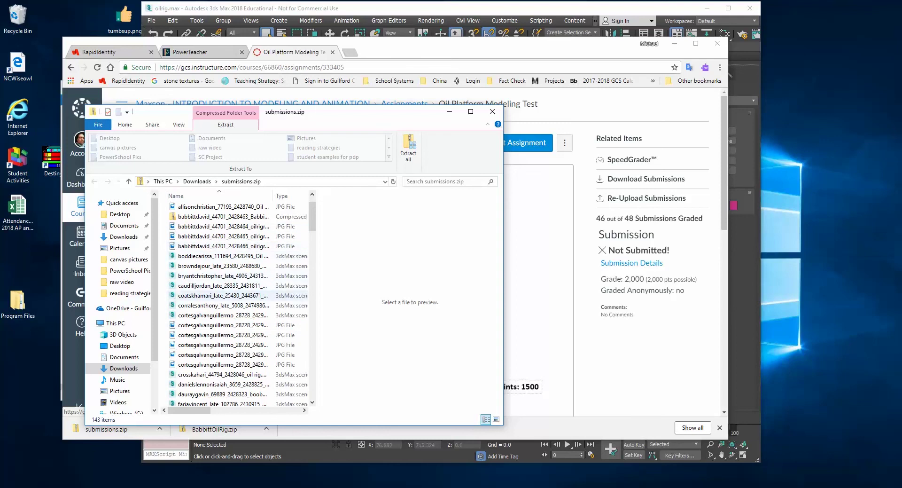
scroll(221, 282, "up", 1)
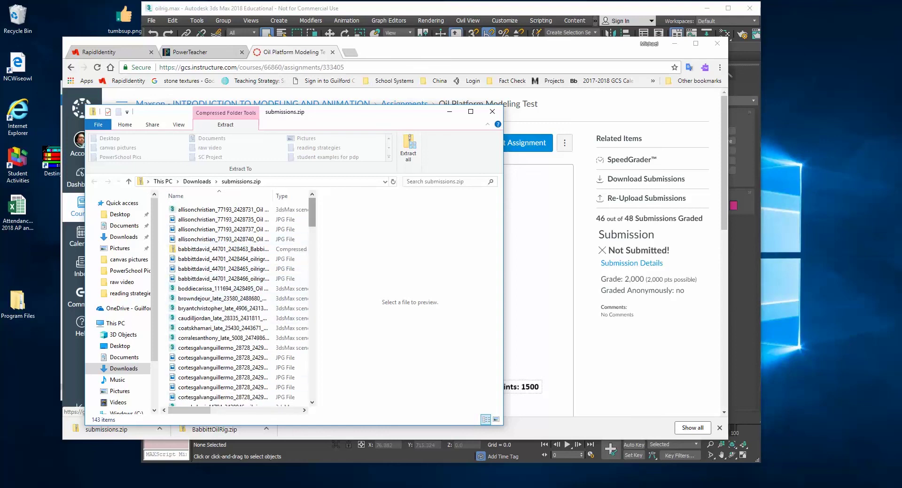
left_click(492, 111)
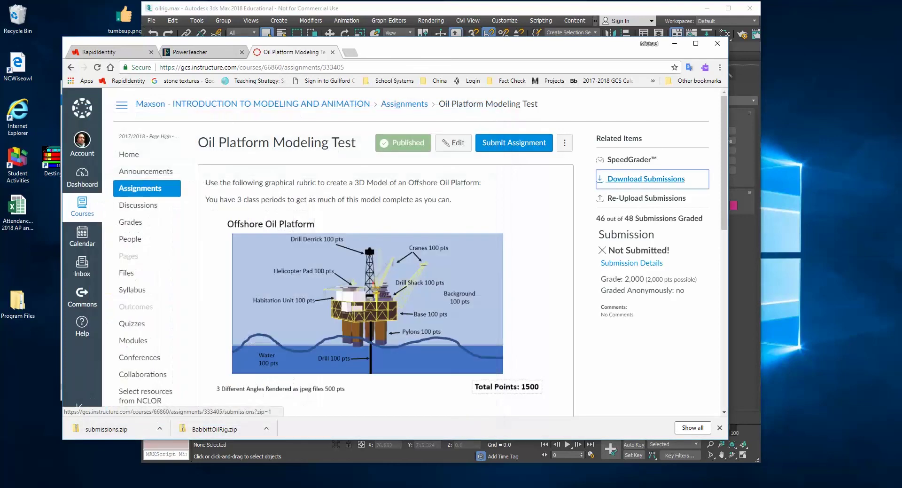